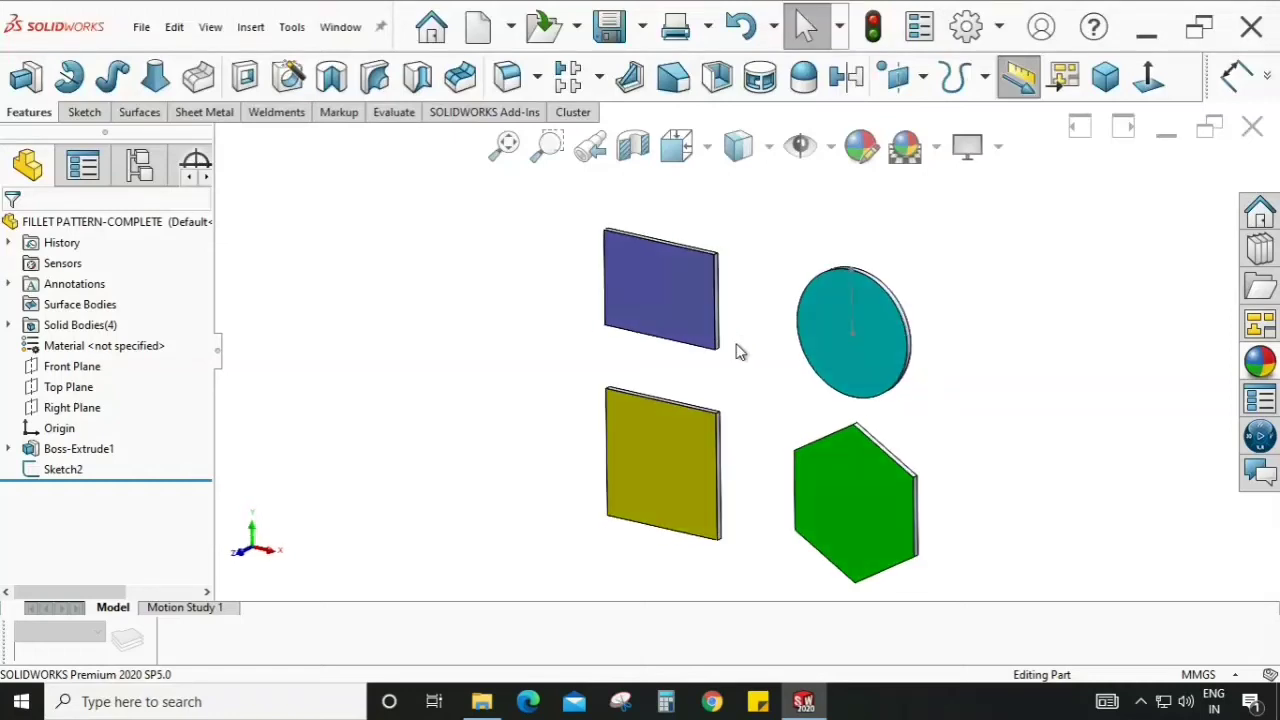
- Orbit the four plates toward a front view and show the pattern-type flyout beside Linear Pattern
middle_drag(628, 400, 843, 396)
scroll(840, 395, down, 3)
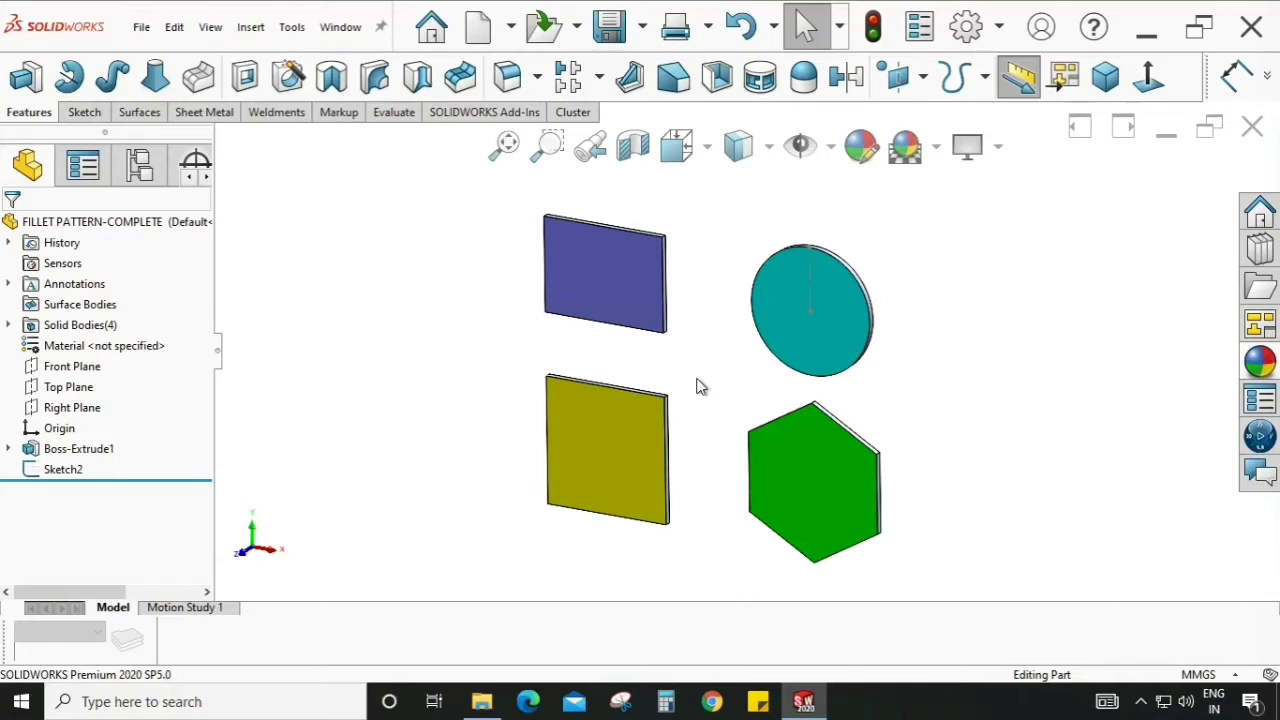
middle_drag(700, 387, 678, 341)
key(Escape)
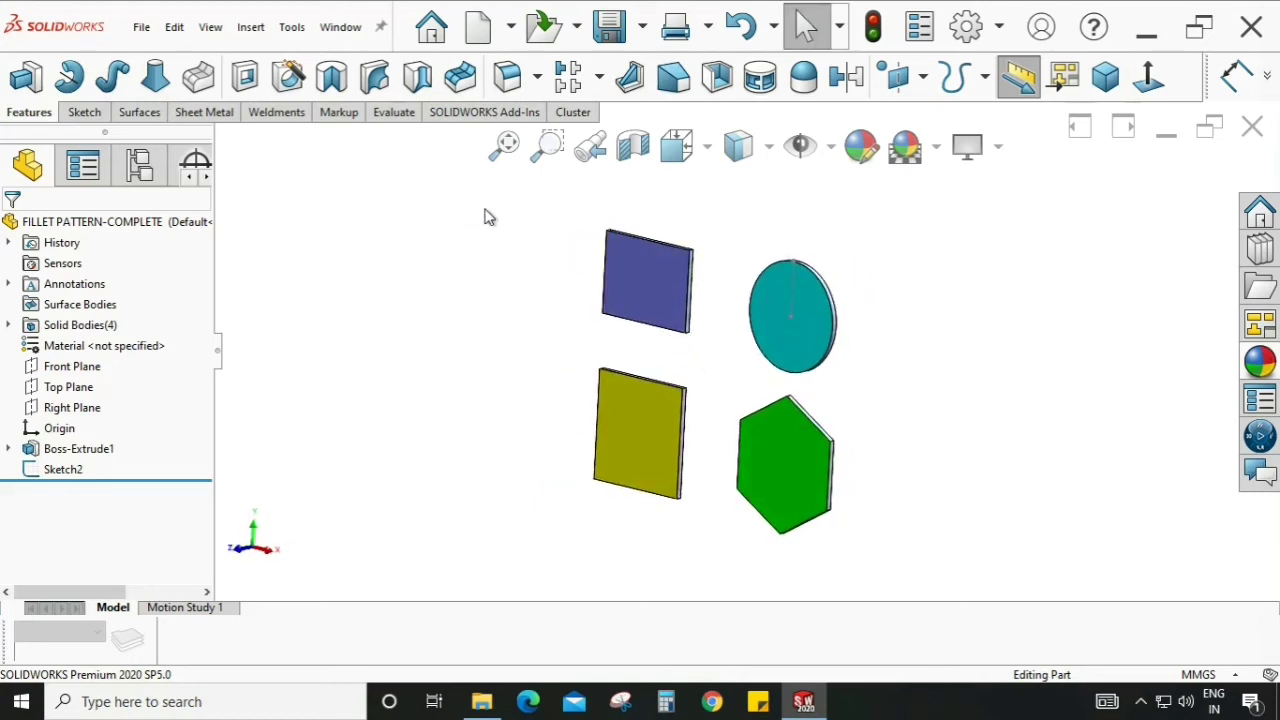
click(599, 77)
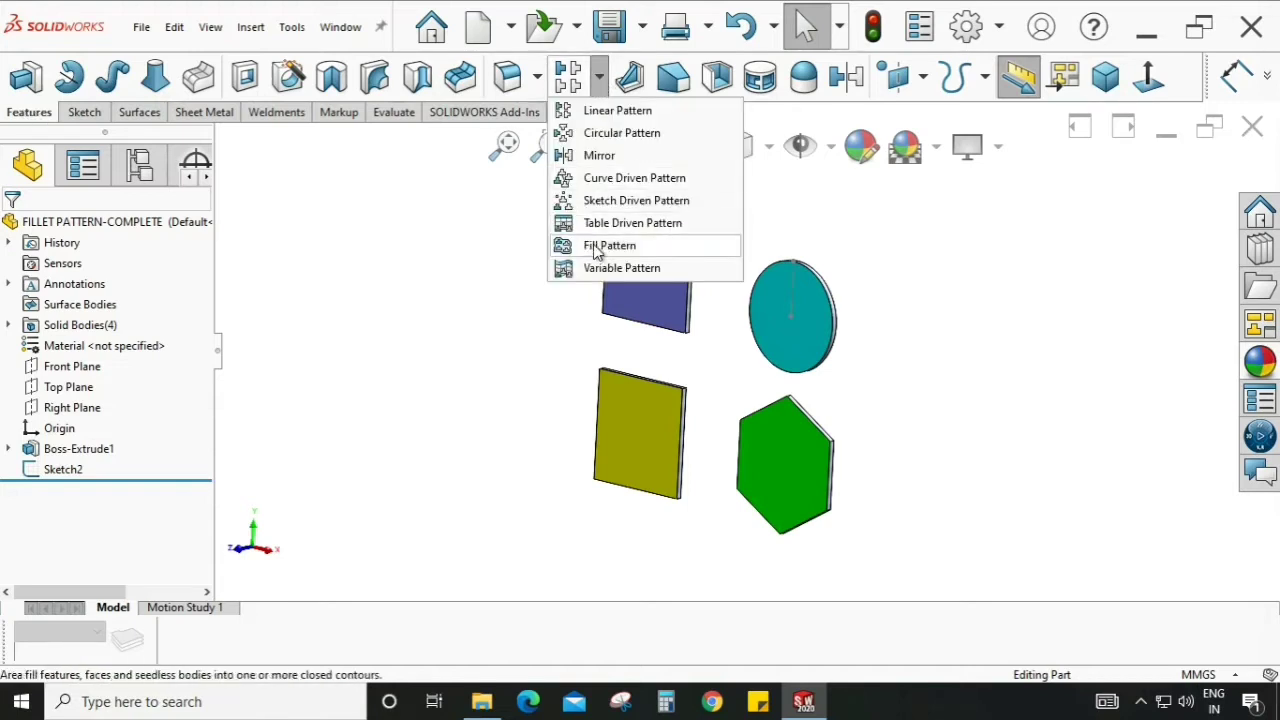
middle_drag(751, 371, 625, 293)
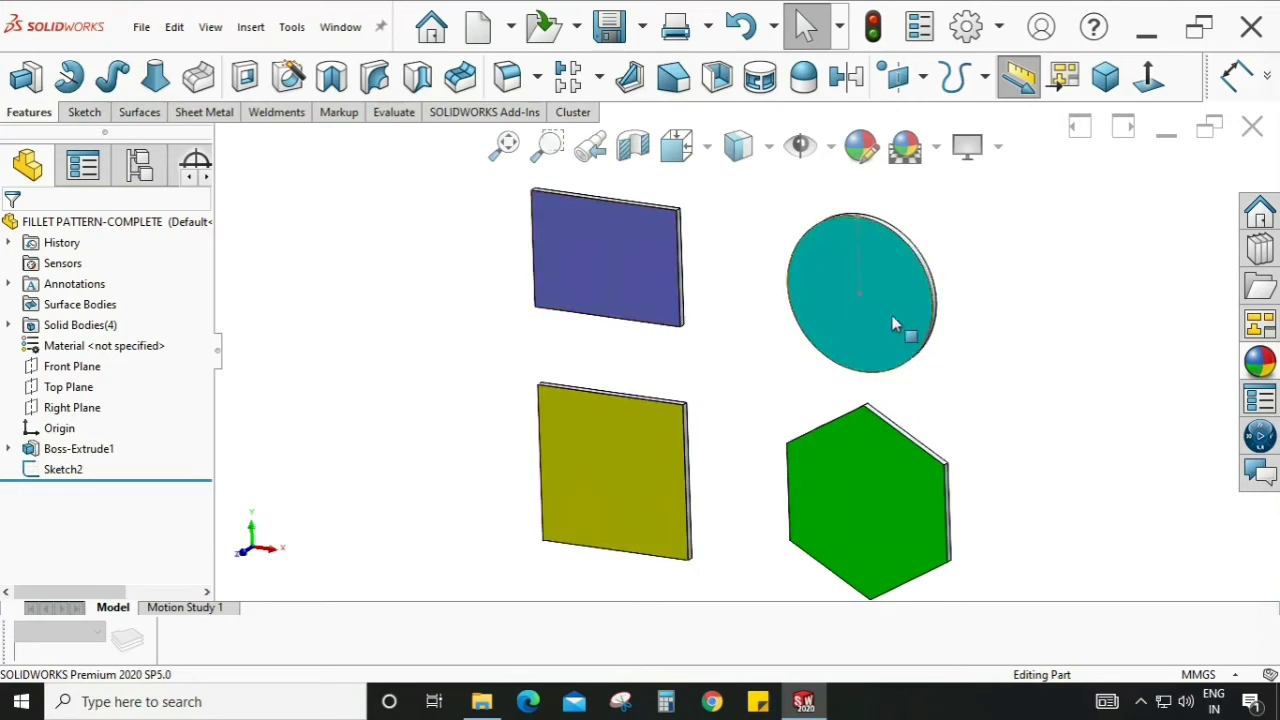
middle_drag(909, 485, 695, 400)
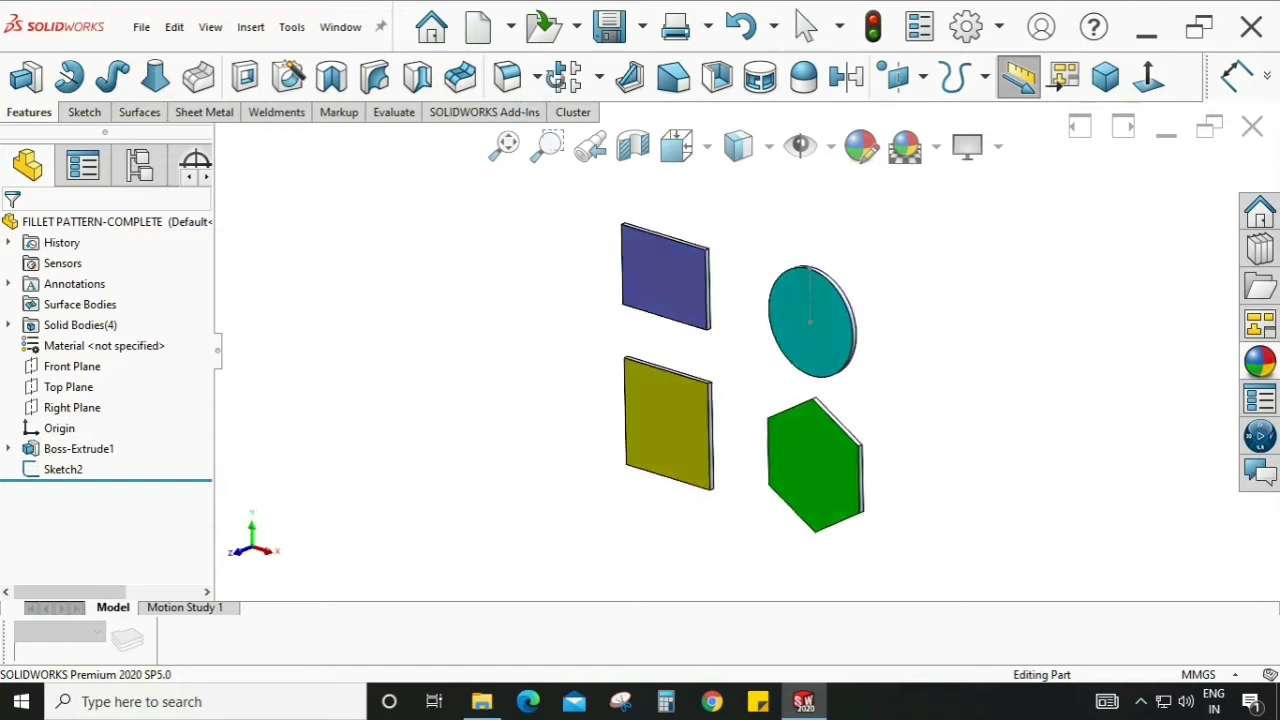
click(600, 79)
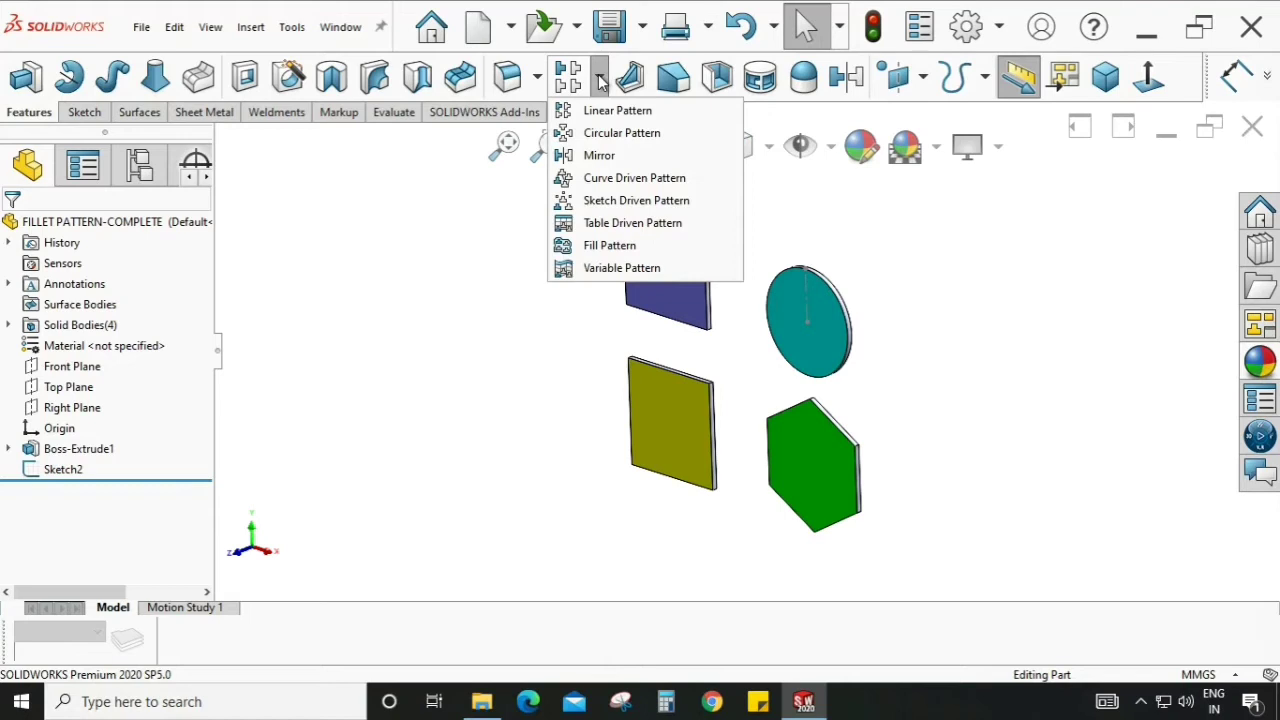
- Start a Fill Pattern and choose the Perforation layout (10 mm spacing, 60° stagger, 20 mm margins)
click(609, 246)
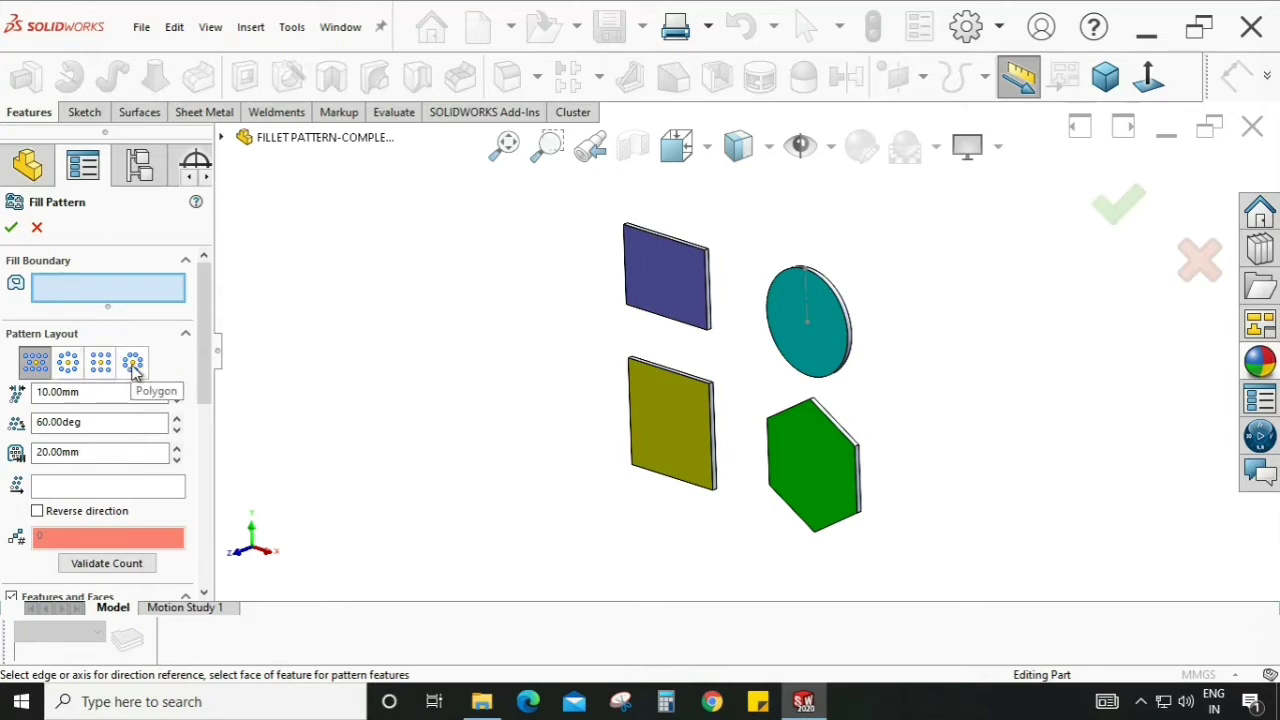
drag(205, 348, 220, 446)
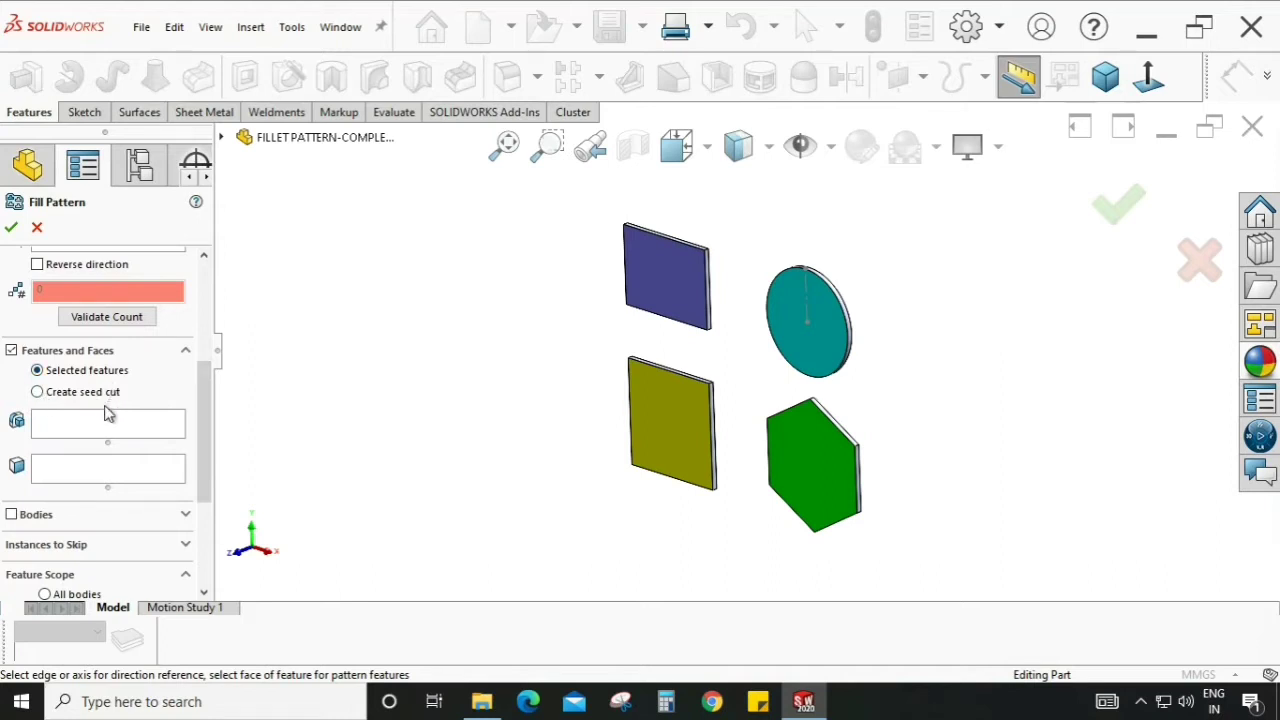
drag(194, 396, 214, 278)
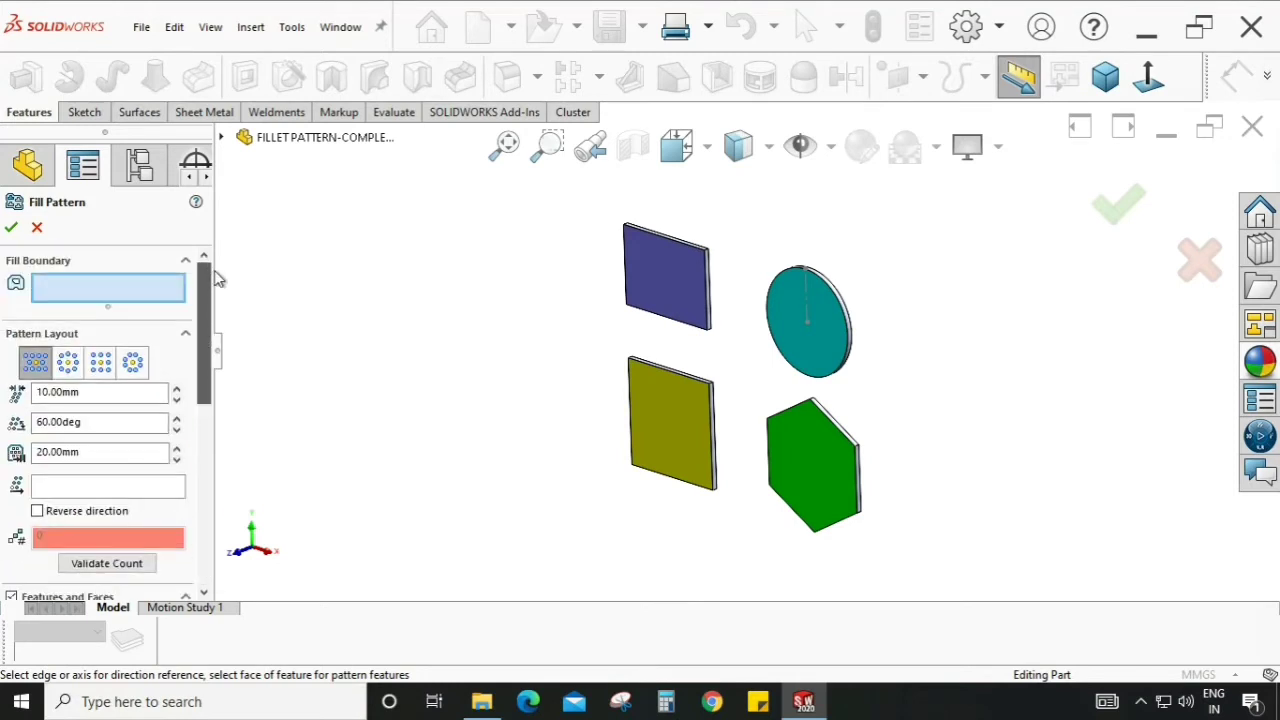
middle_drag(371, 357, 391, 331)
scroll(694, 254, down, 2)
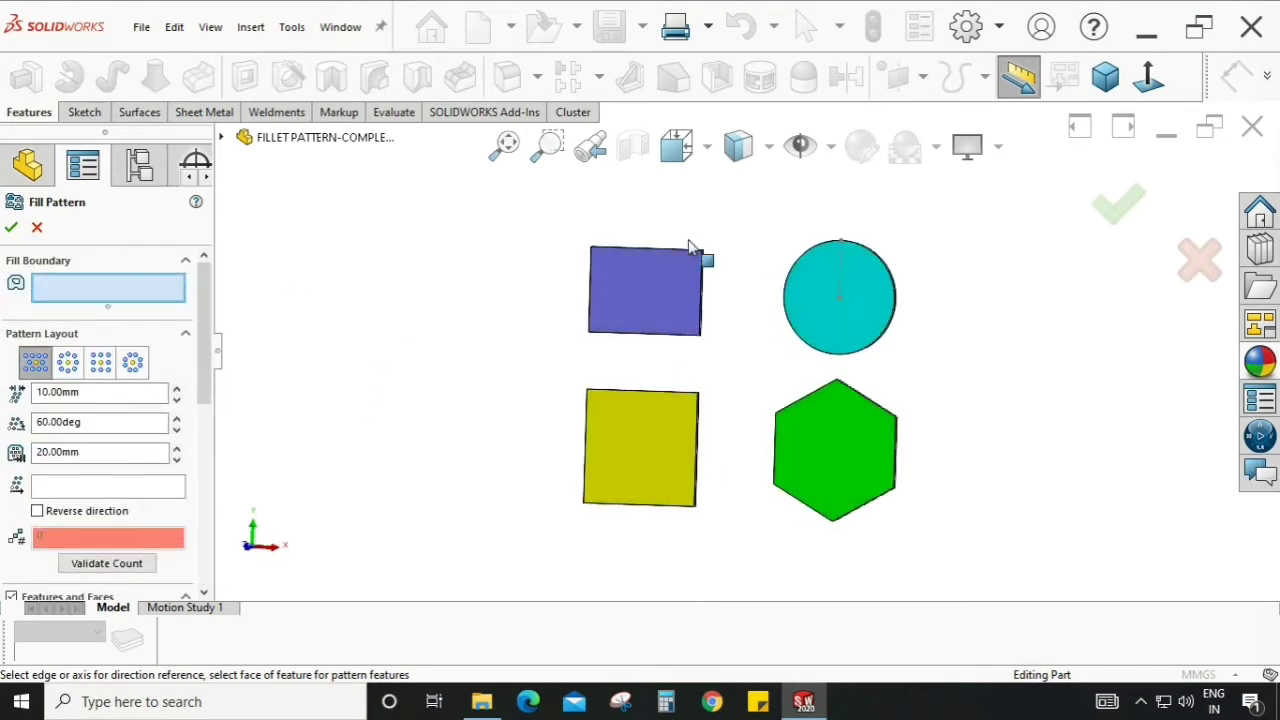
click(33, 364)
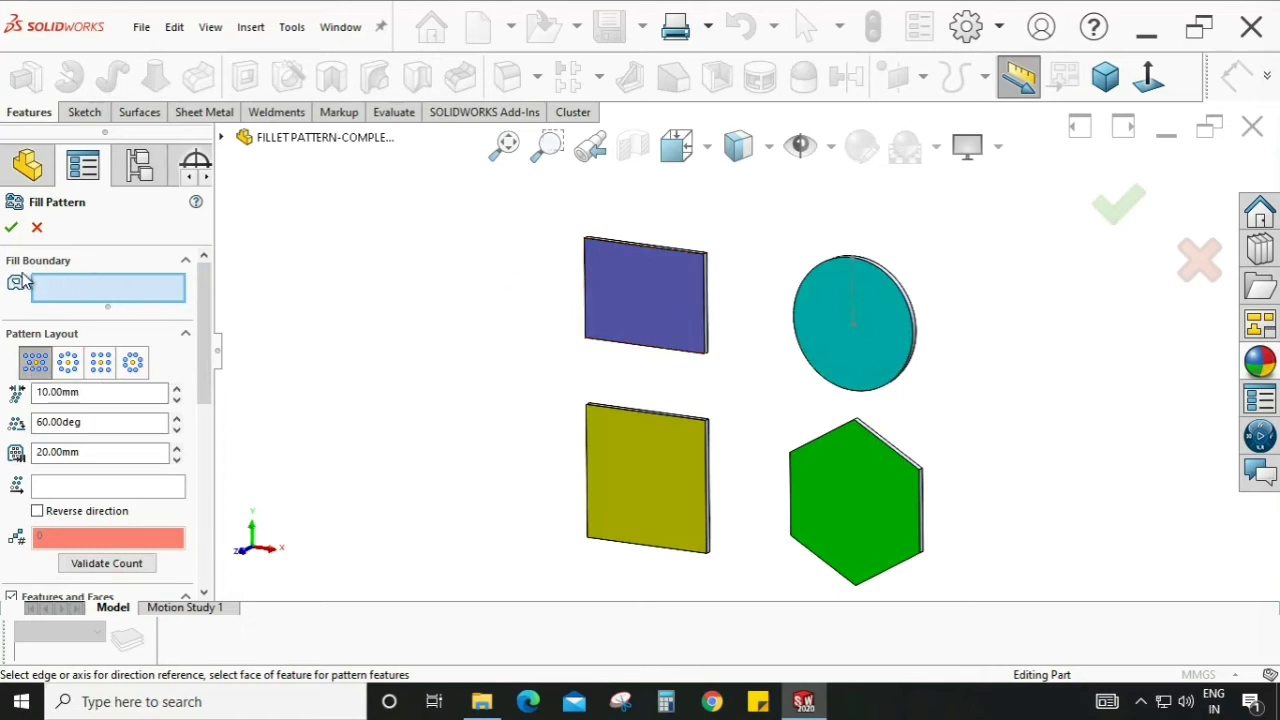
- Use the blue plate's face as the fill boundary and set the stagger angle to 45°
click(647, 314)
middle_drag(654, 306, 585, 319)
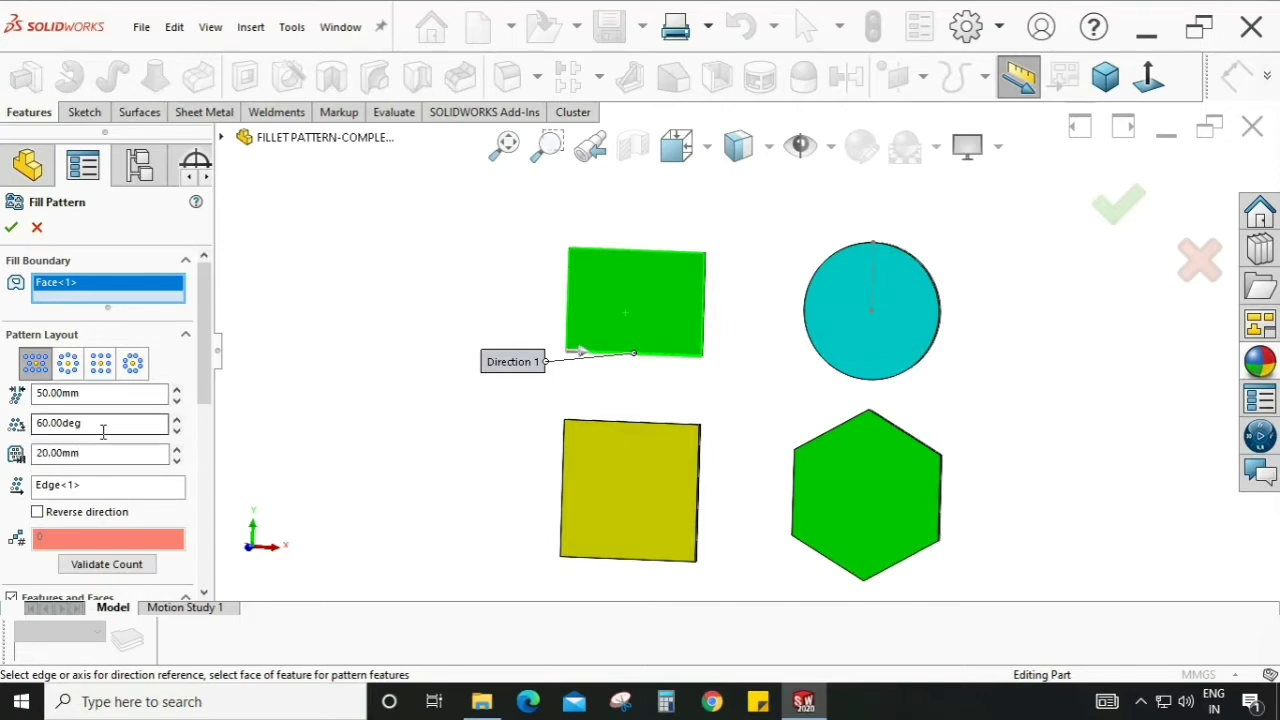
drag(162, 423, 36, 423)
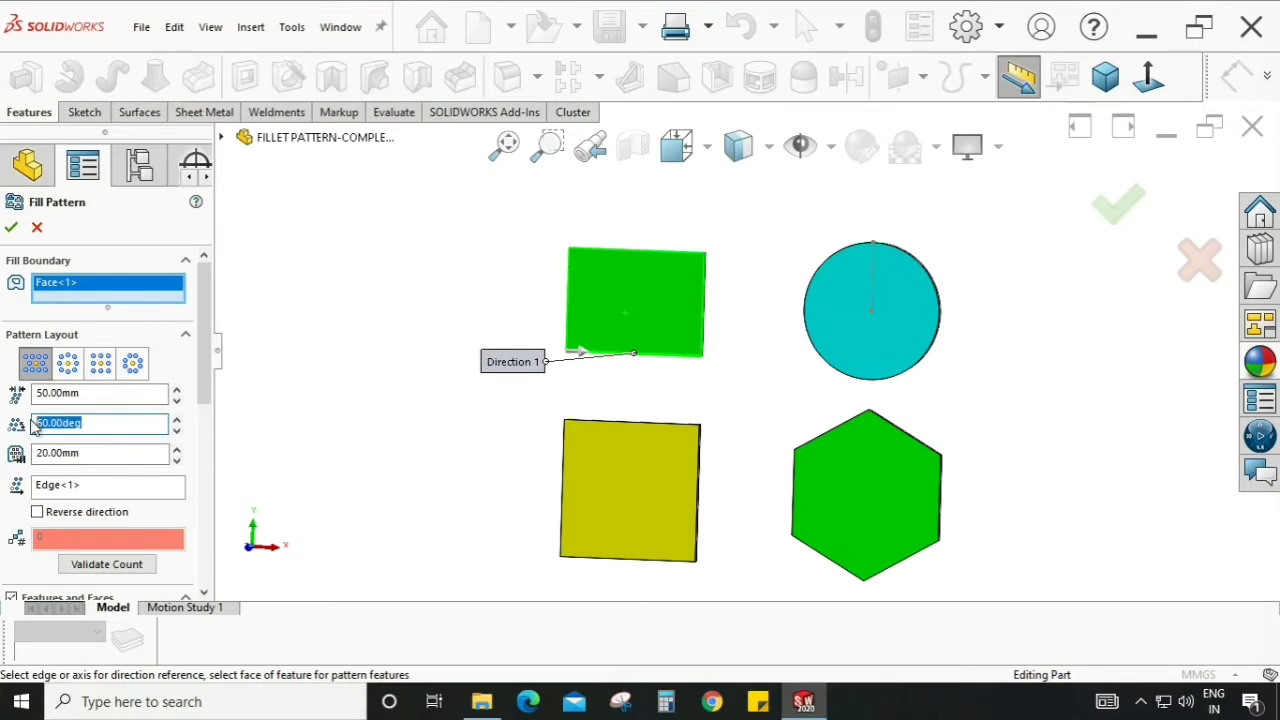
text(4)
key(Return)
- Set the plate's bottom edge (Edge<1>) as the pattern direction
click(50, 486)
middle_drag(614, 316, 537, 366)
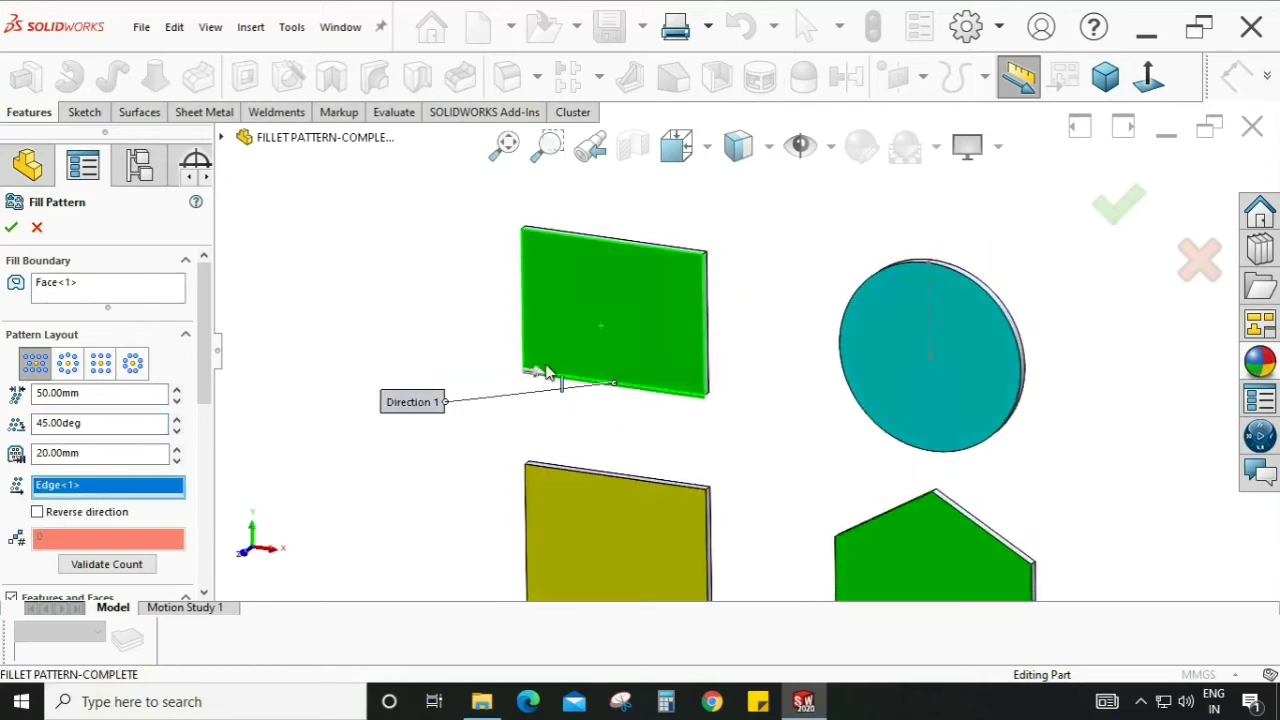
scroll(557, 380, down, 5)
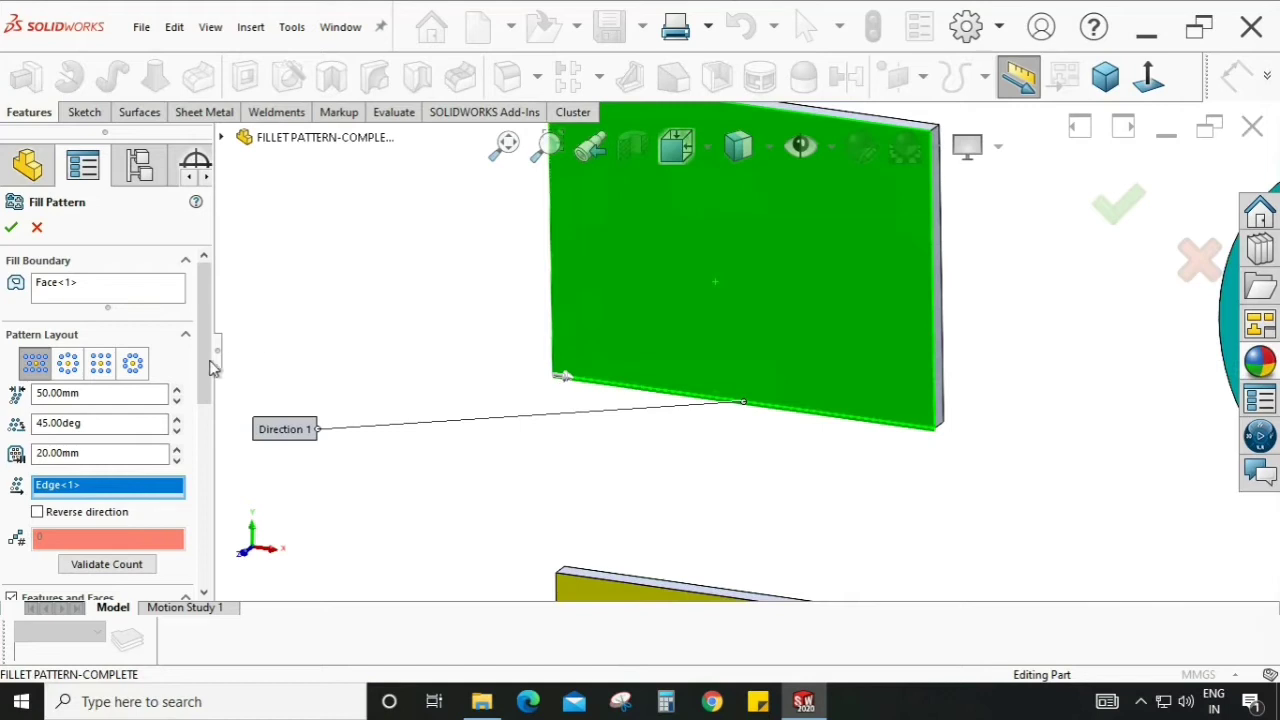
drag(206, 371, 206, 444)
middle_drag(505, 414, 295, 382)
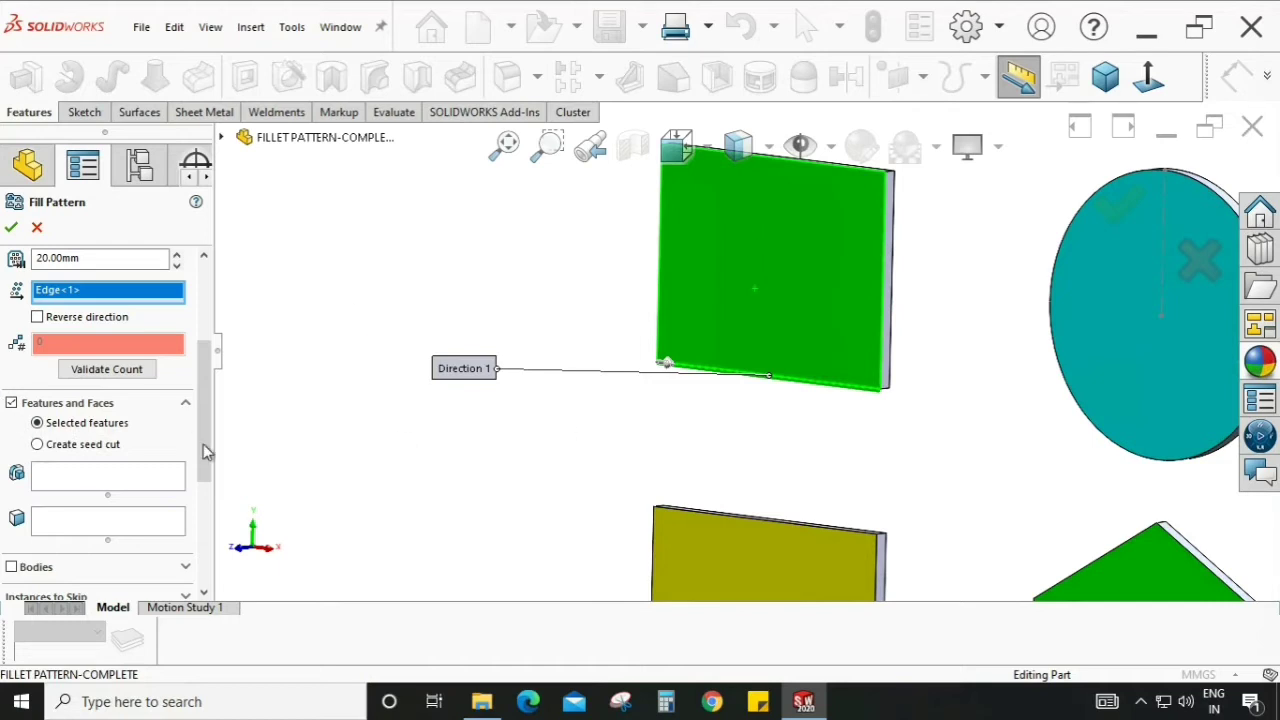
- Switch to a circular seed cut and set its diameter to 15 mm, after first trying 10 mm
click(37, 445)
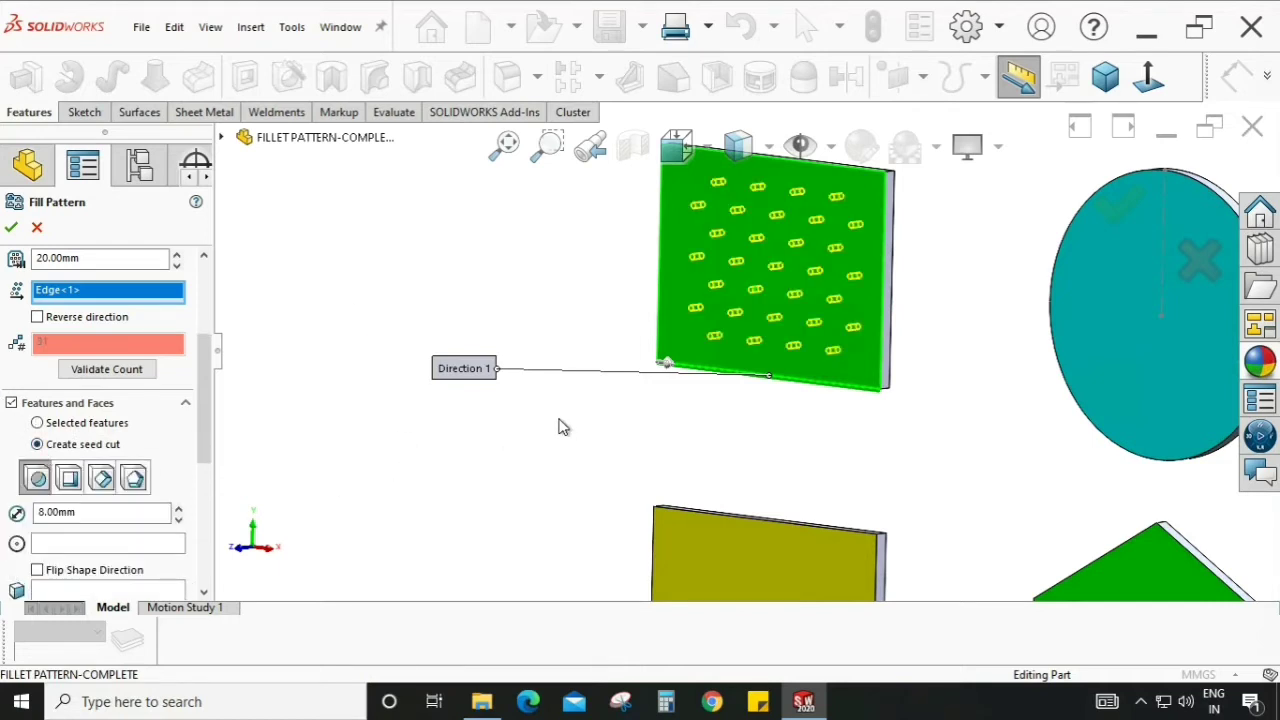
middle_drag(782, 300, 771, 220)
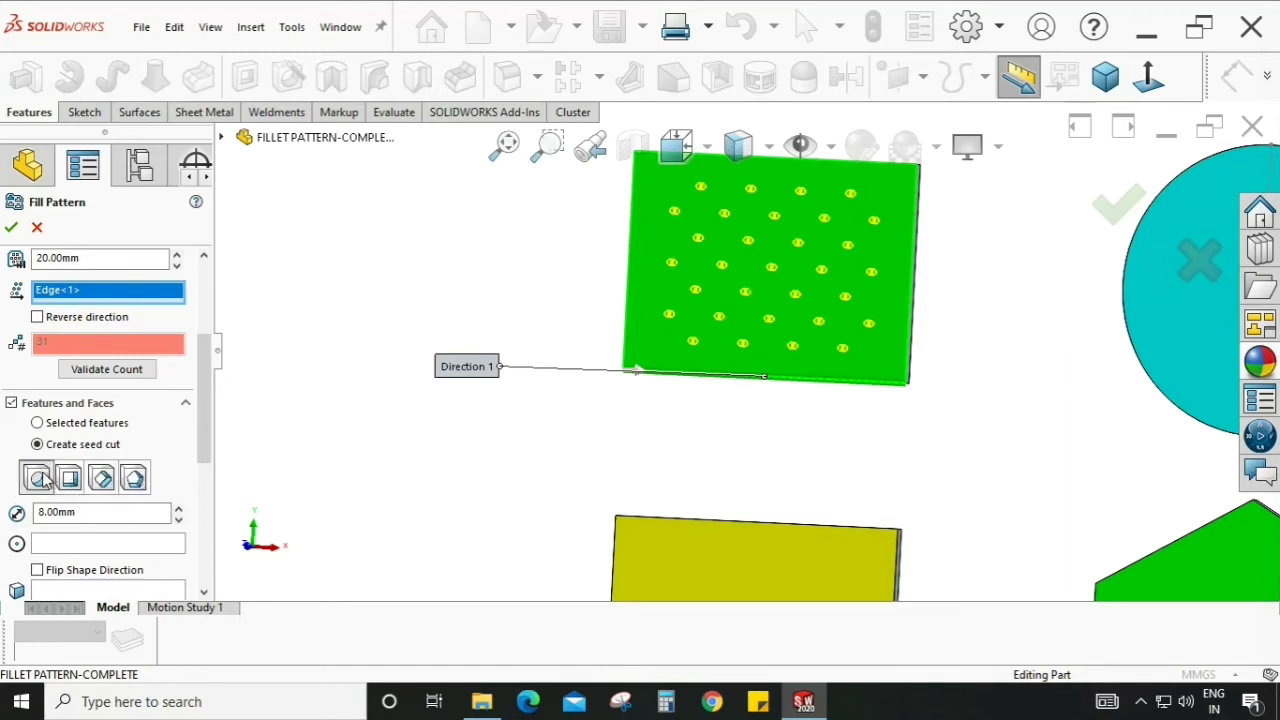
click(111, 512)
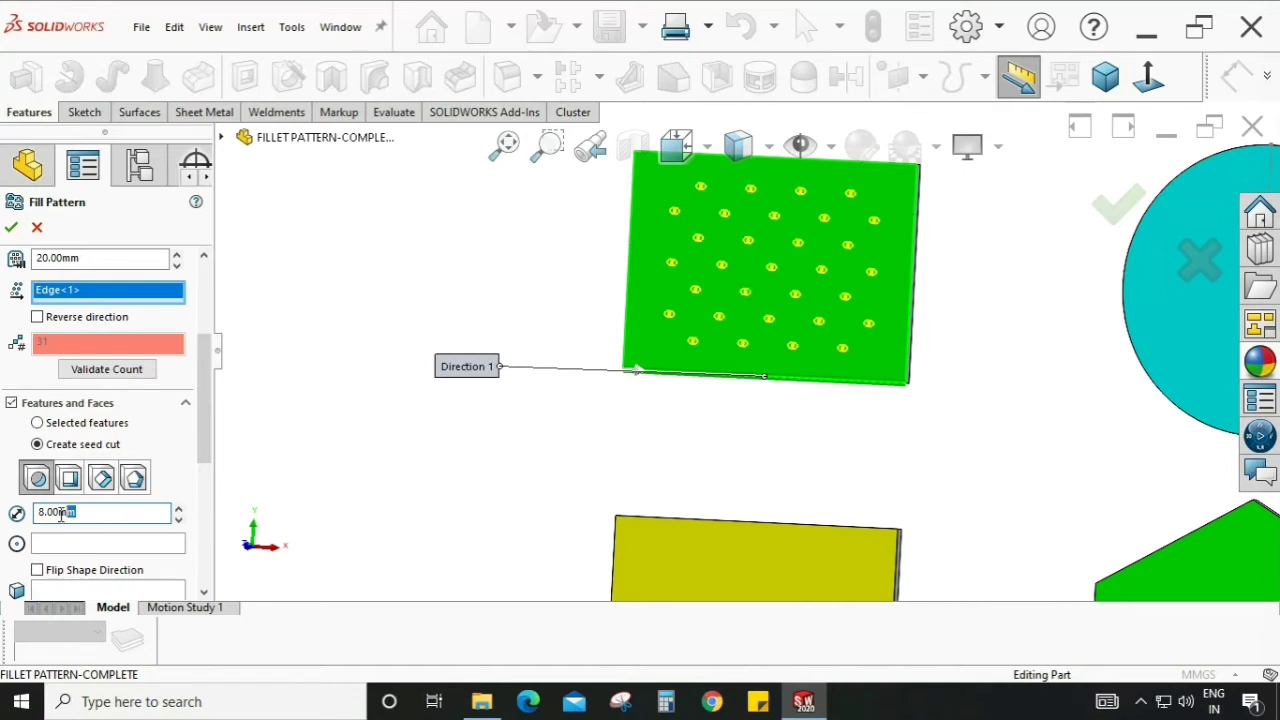
text(10)
key(Return)
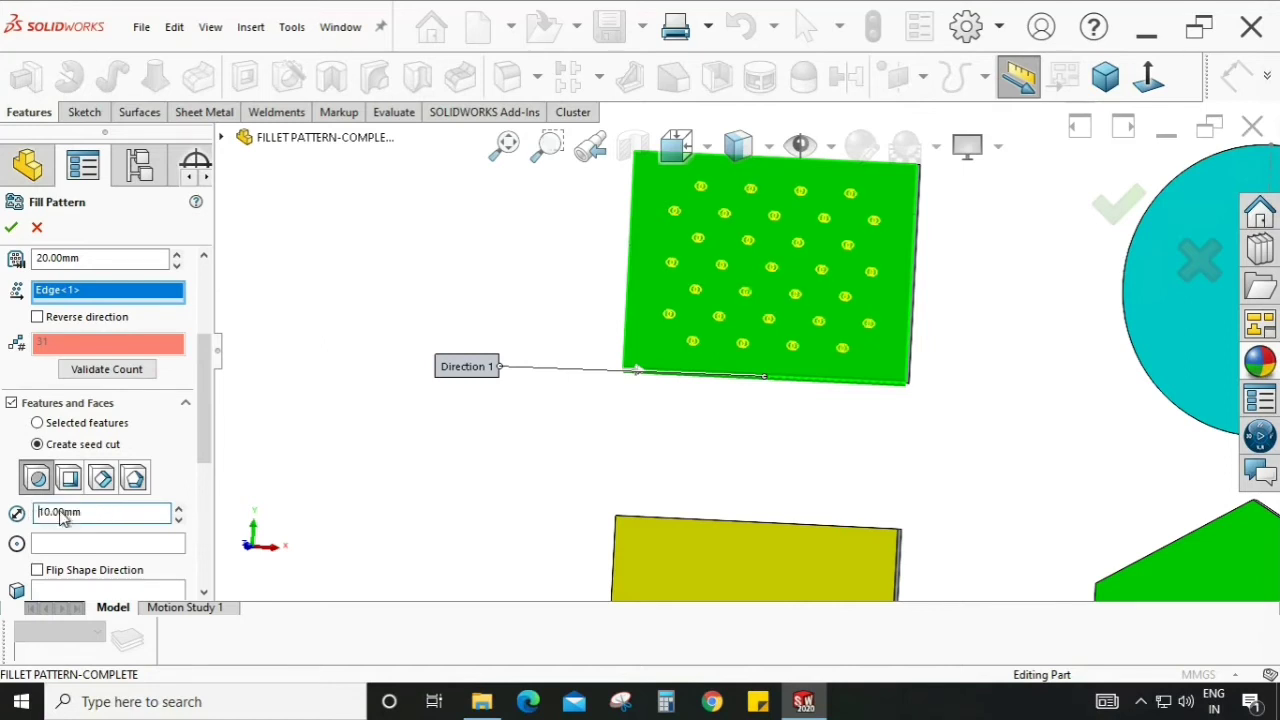
drag(107, 516, 18, 492)
text(15)
key(Return)
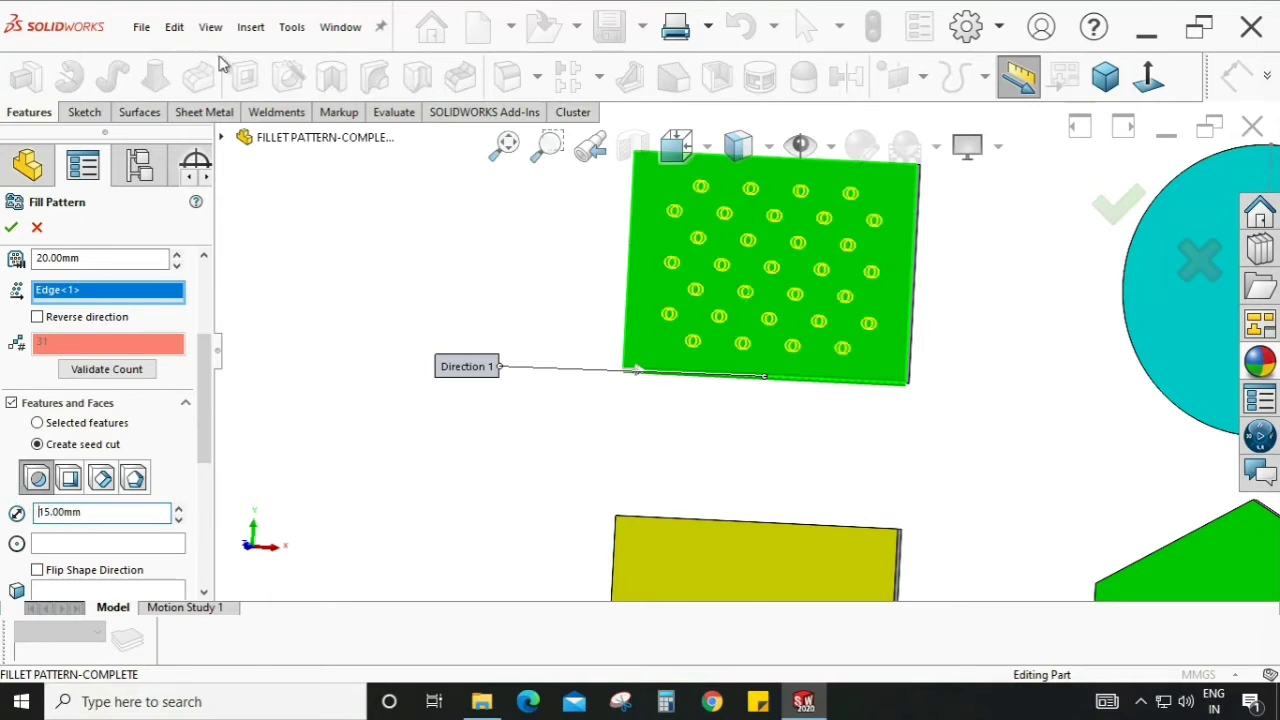
scroll(846, 251, down, 2)
drag(204, 449, 220, 318)
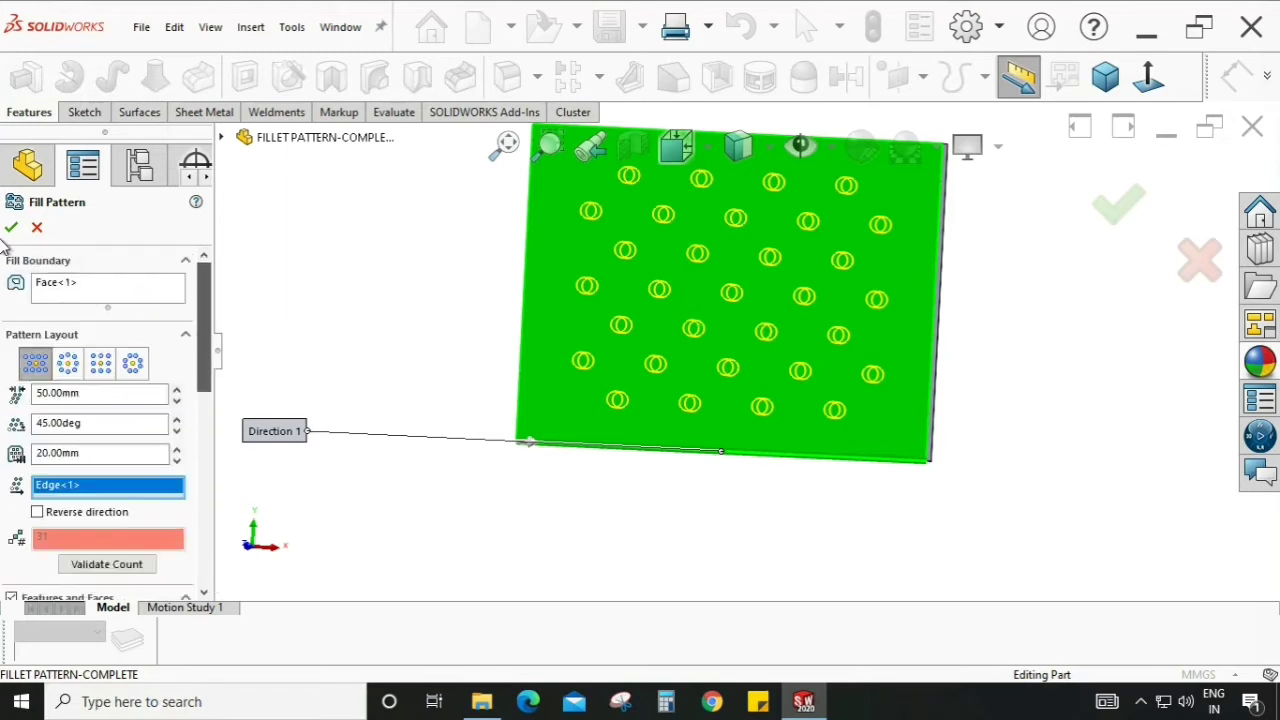
- Finish the fill pattern, cutting about 30 holes through the blue plate
click(11, 227)
scroll(740, 494, down, 3)
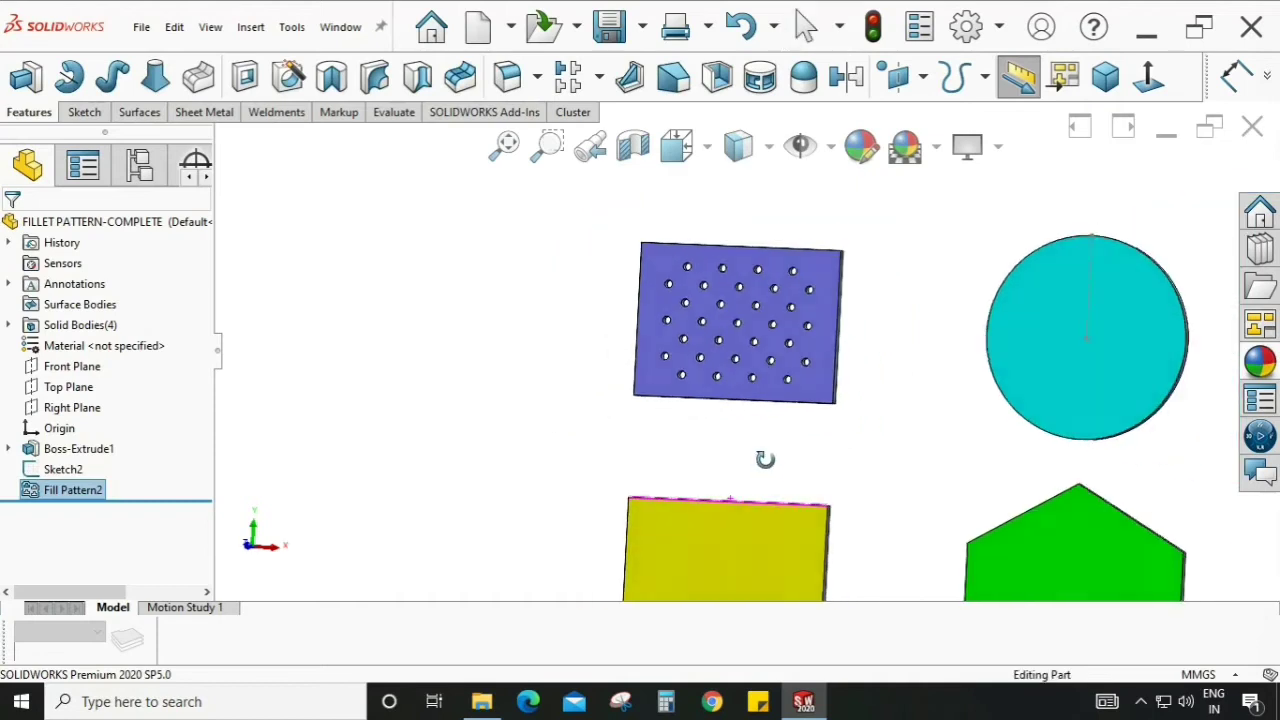
scroll(745, 300, up, 8)
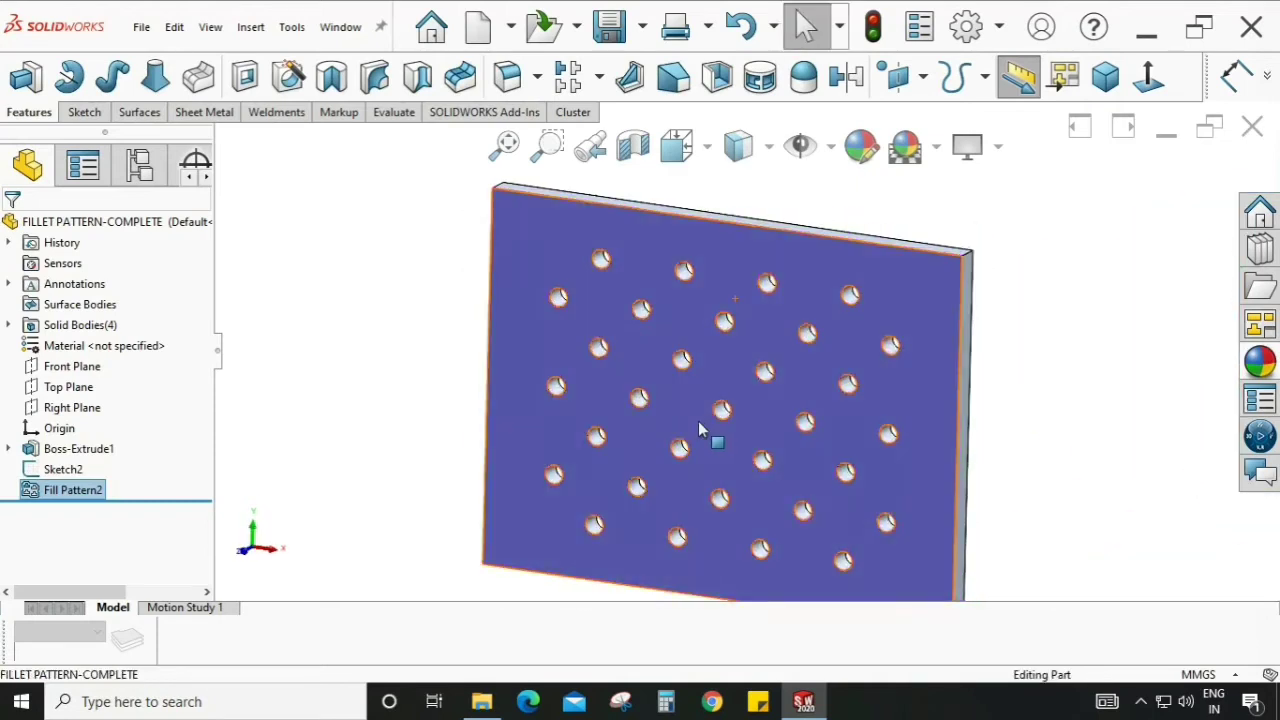
- Orbit and zoom out to inspect the perforated plate alongside the disc, square and hexagon
mouse_move(605, 437)
middle_down()
mouse_move(654, 372)
mouse_move(666, 369)
mouse_move(642, 383)
mouse_move(771, 306)
middle_up()
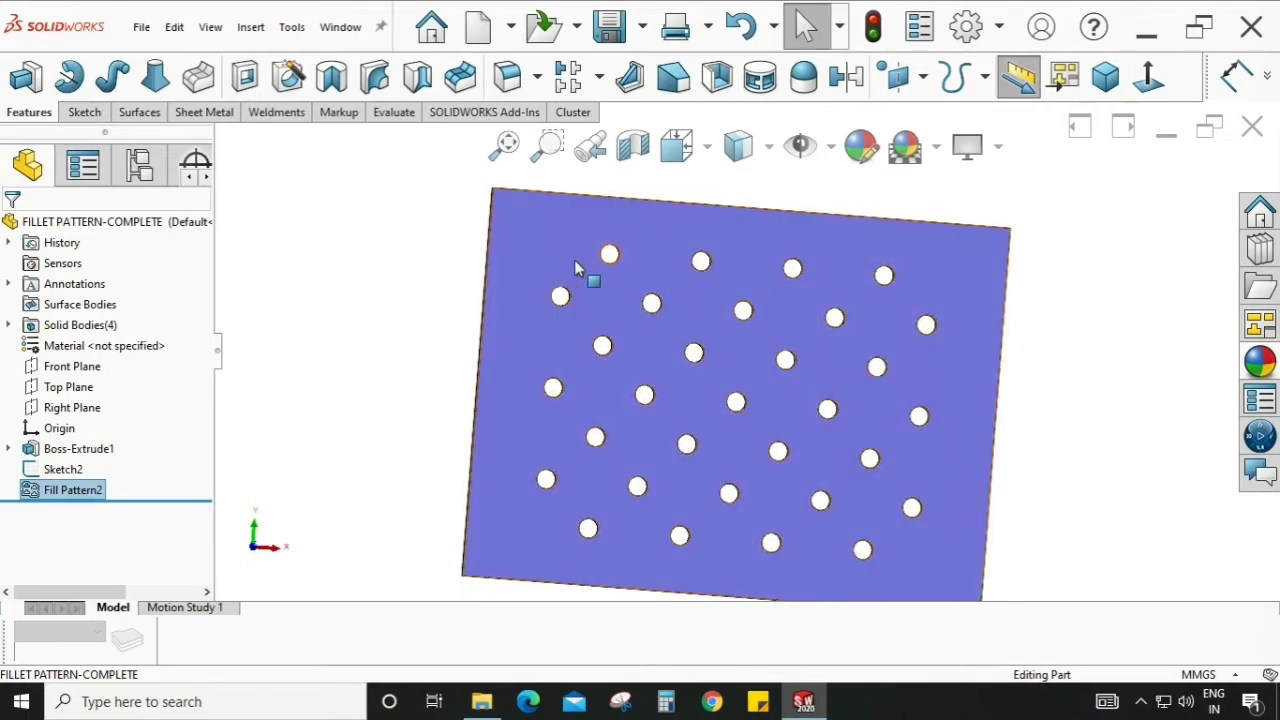
middle_drag(557, 373, 790, 320)
scroll(771, 343, up, 3)
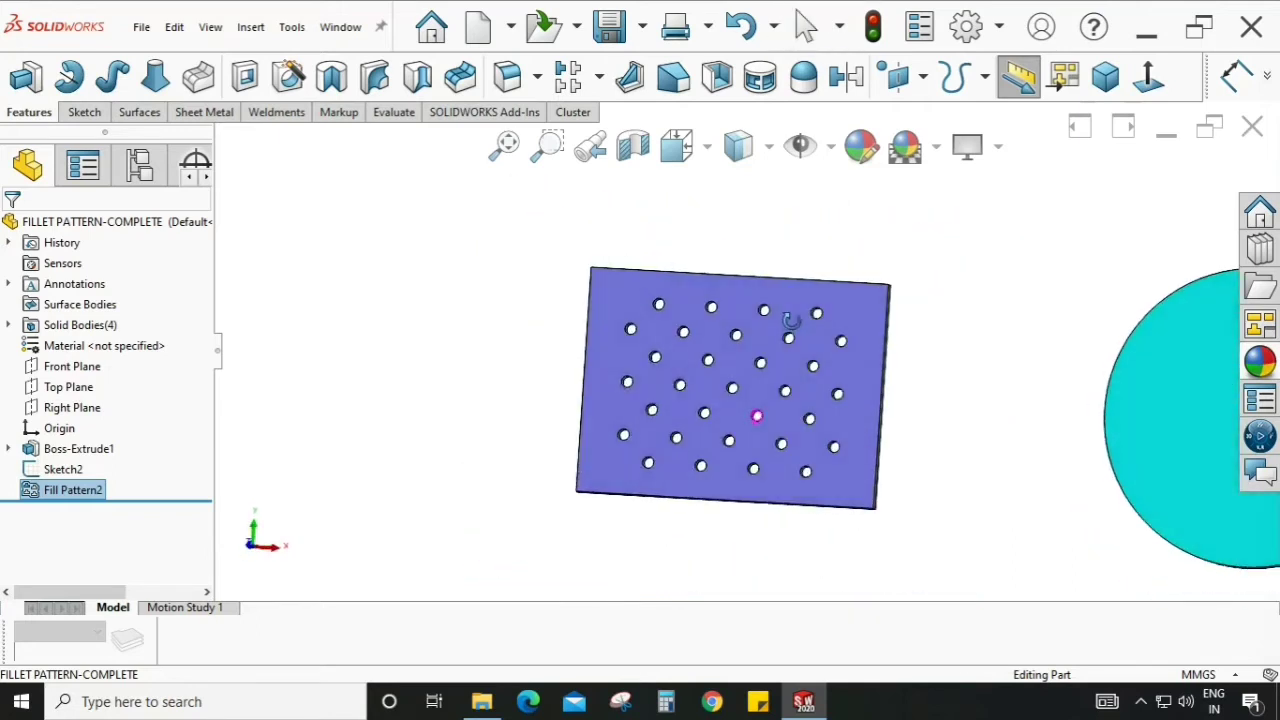
middle_drag(786, 366, 593, 318)
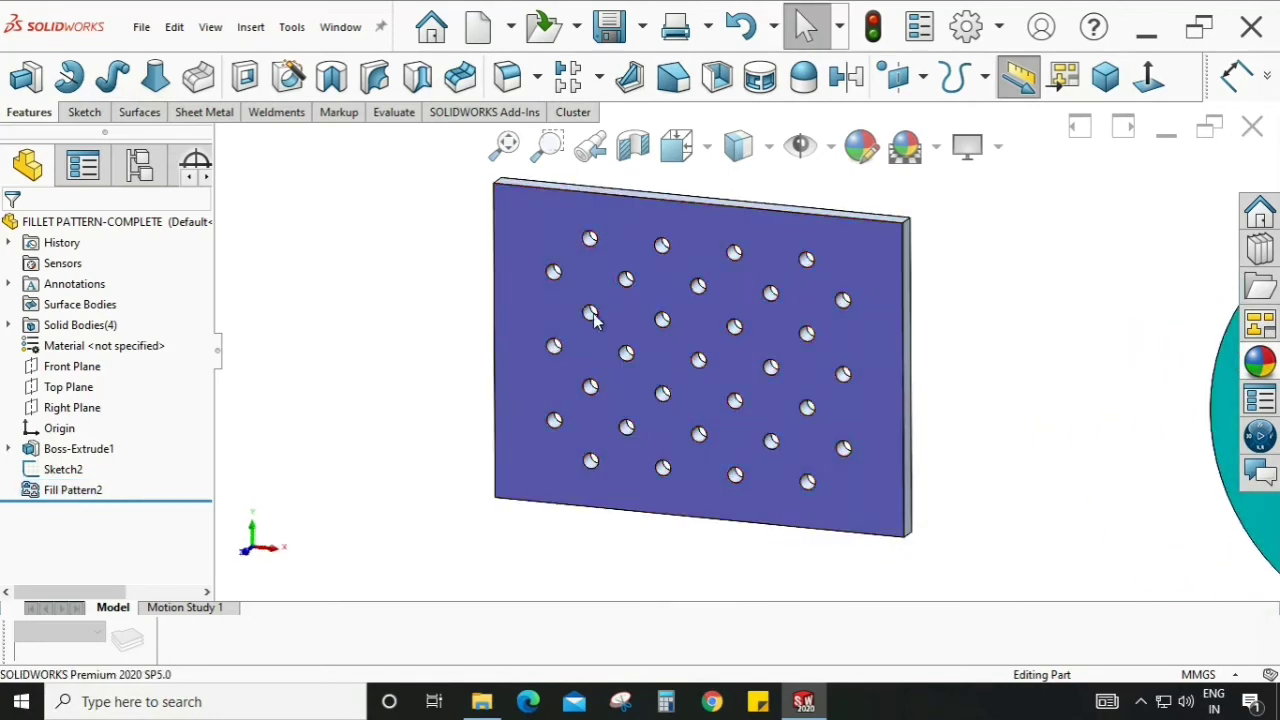
scroll(593, 318, up, 5)
middle_drag(723, 362, 712, 402)
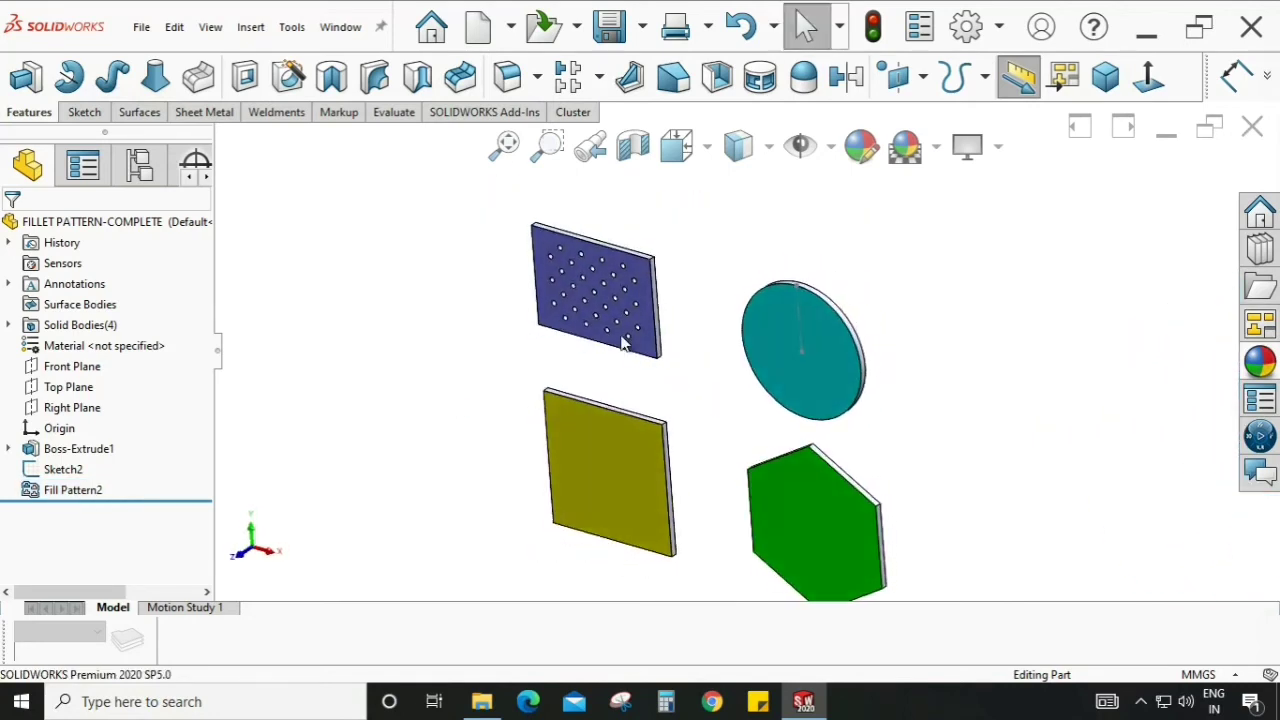
- Start a Fill Pattern with a Circular layout and 20 mm loop and instance spacing
click(599, 77)
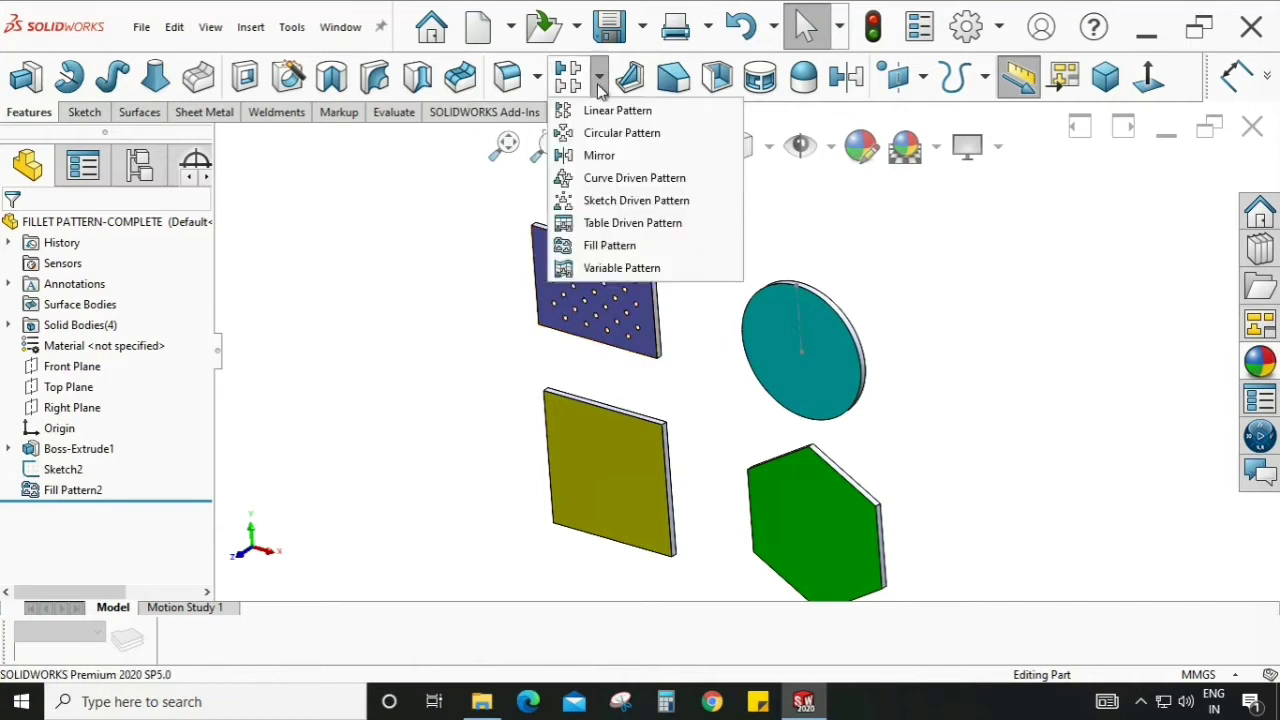
click(608, 246)
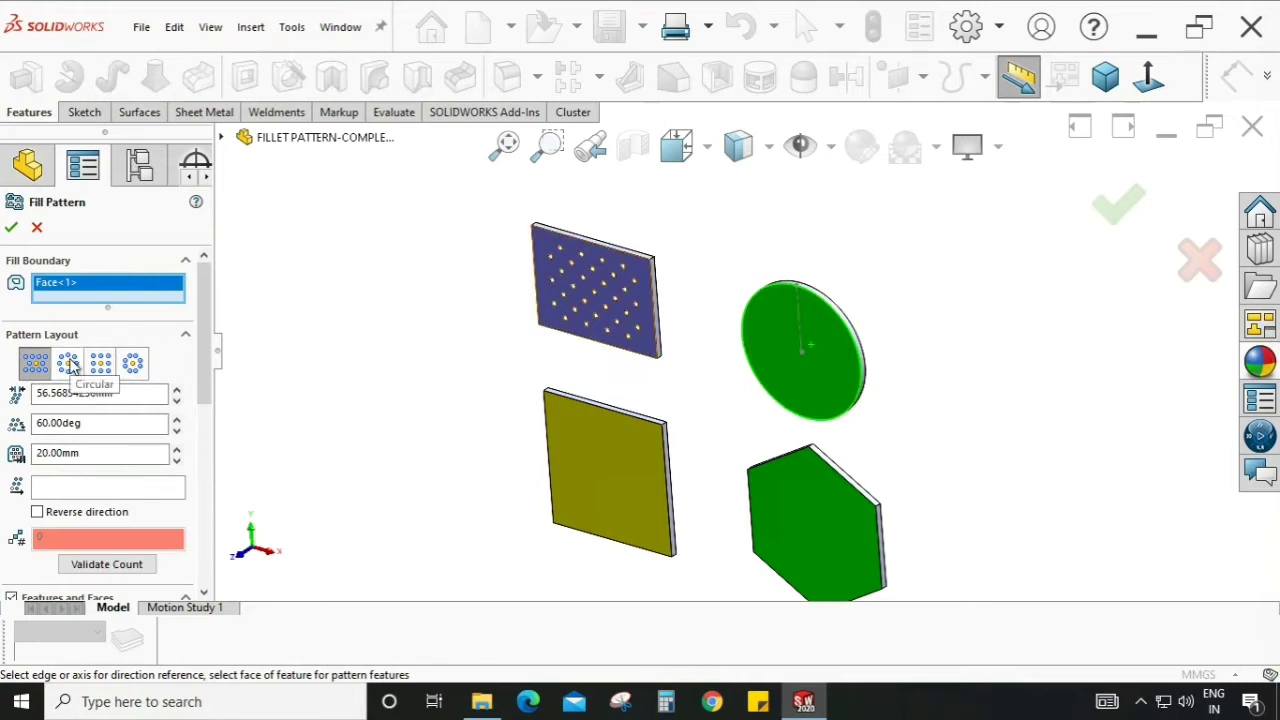
click(68, 364)
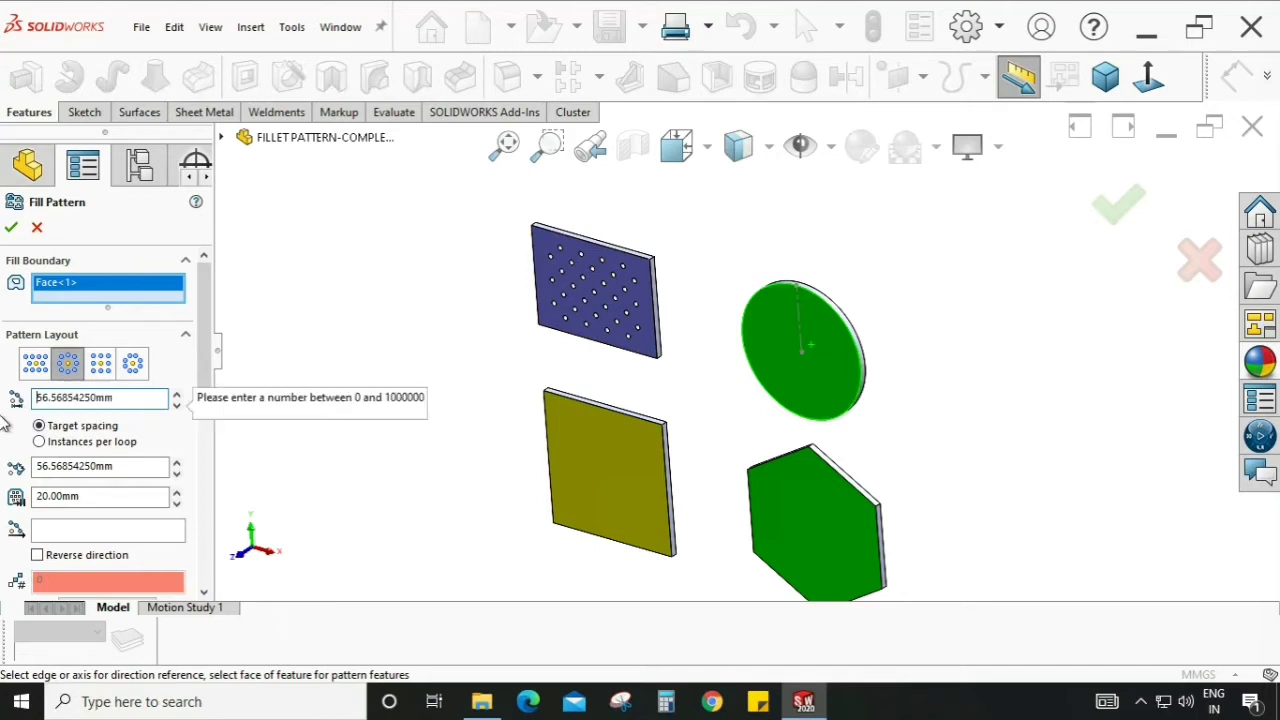
text(30)
key(Return)
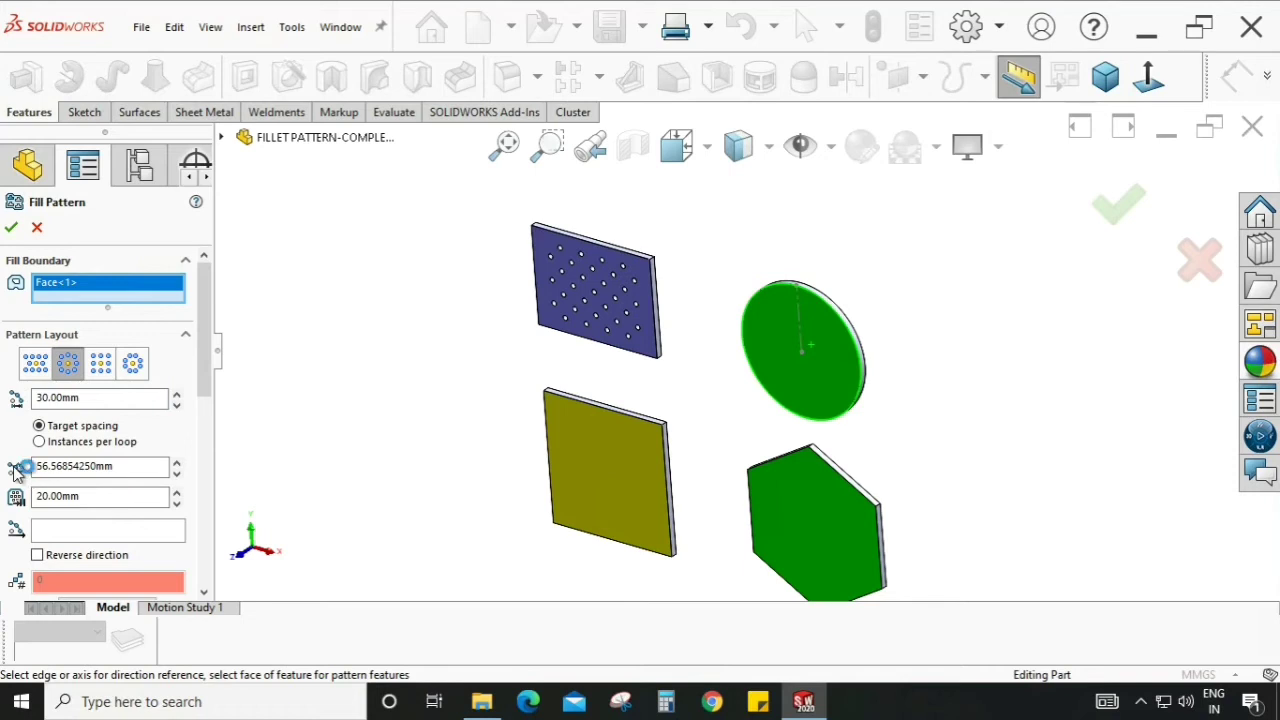
drag(138, 466, 12, 473)
text(30)
key(Return)
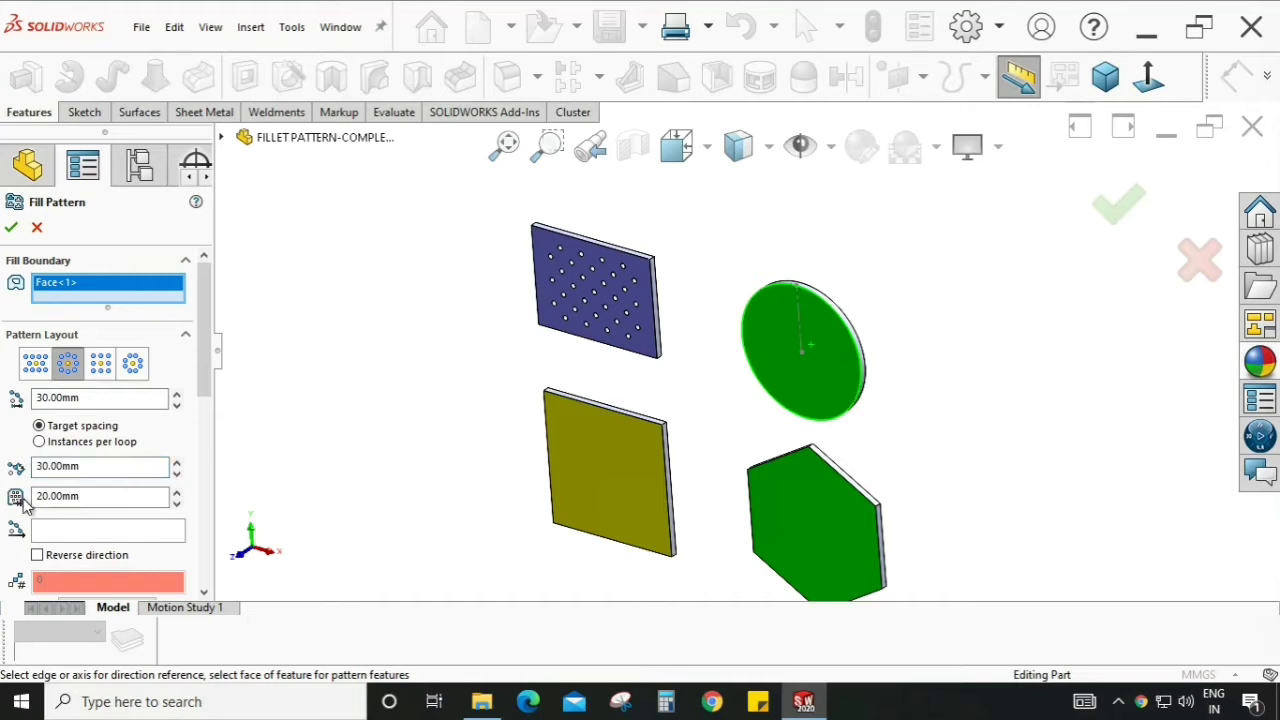
- Set 30 mm margins and pick the disc face as the fill boundary
double_click(88, 496)
text(30)
key(Return)
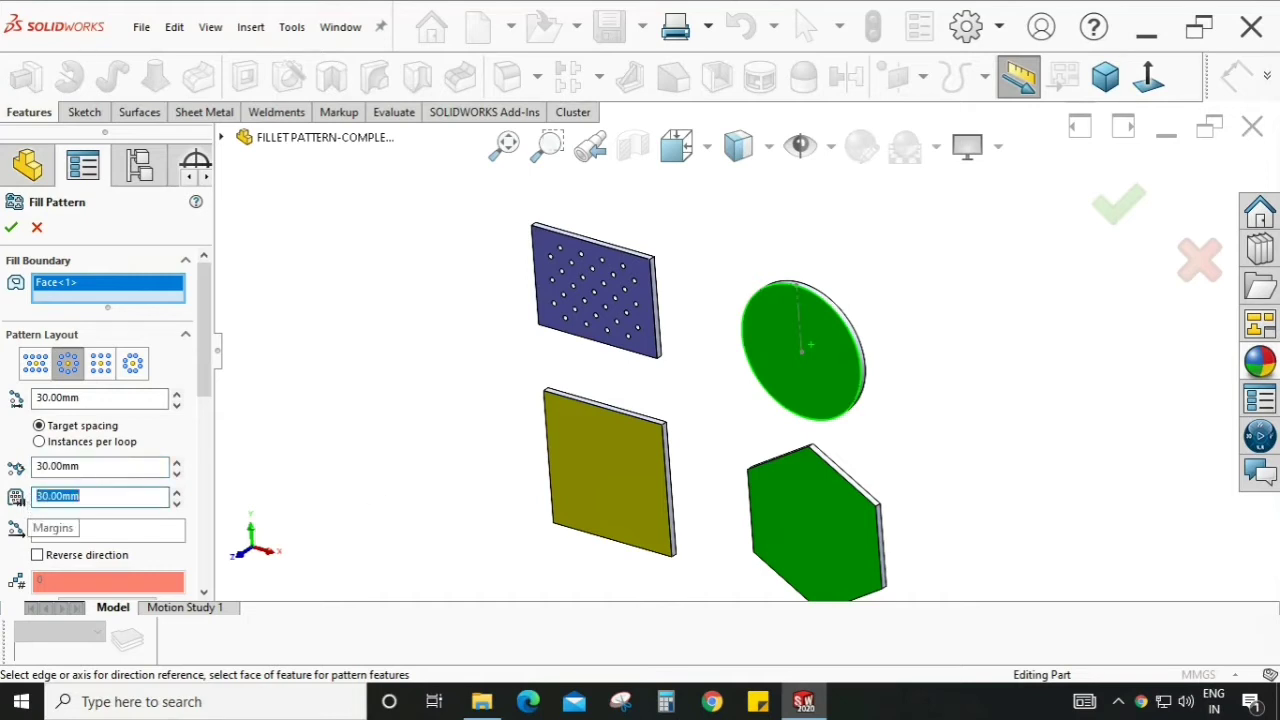
drag(201, 374, 201, 387)
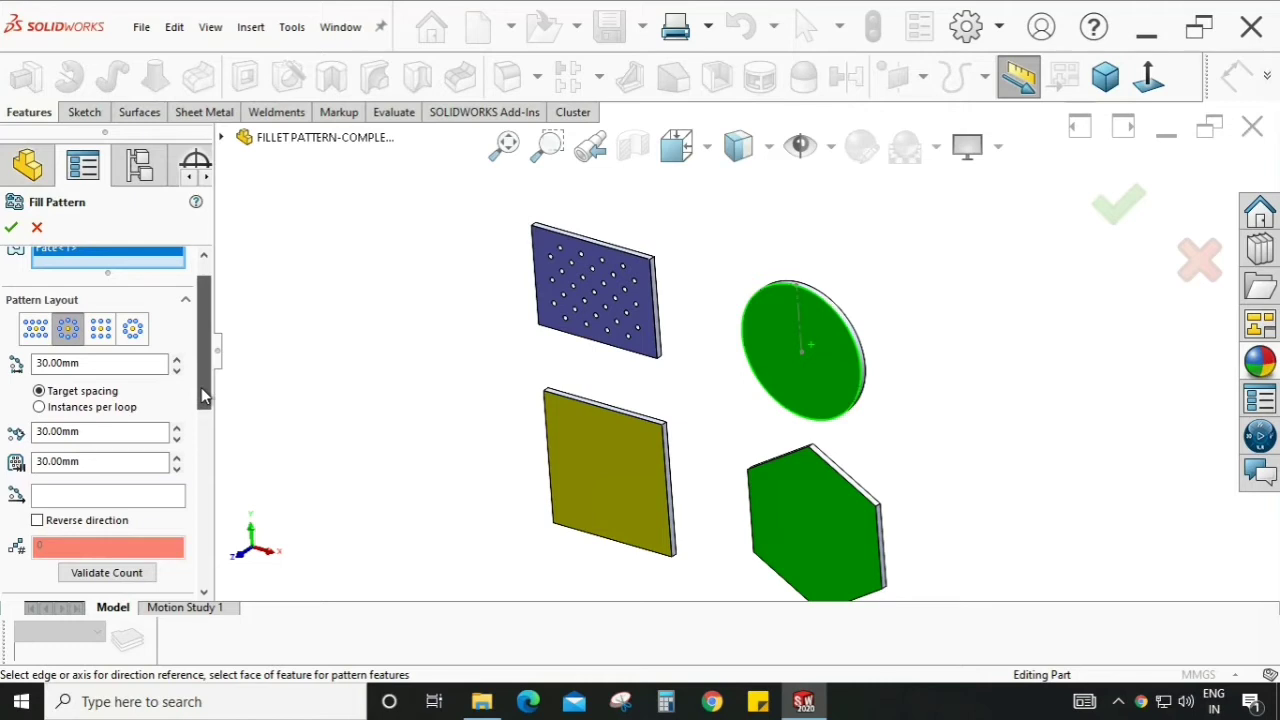
drag(201, 387, 201, 400)
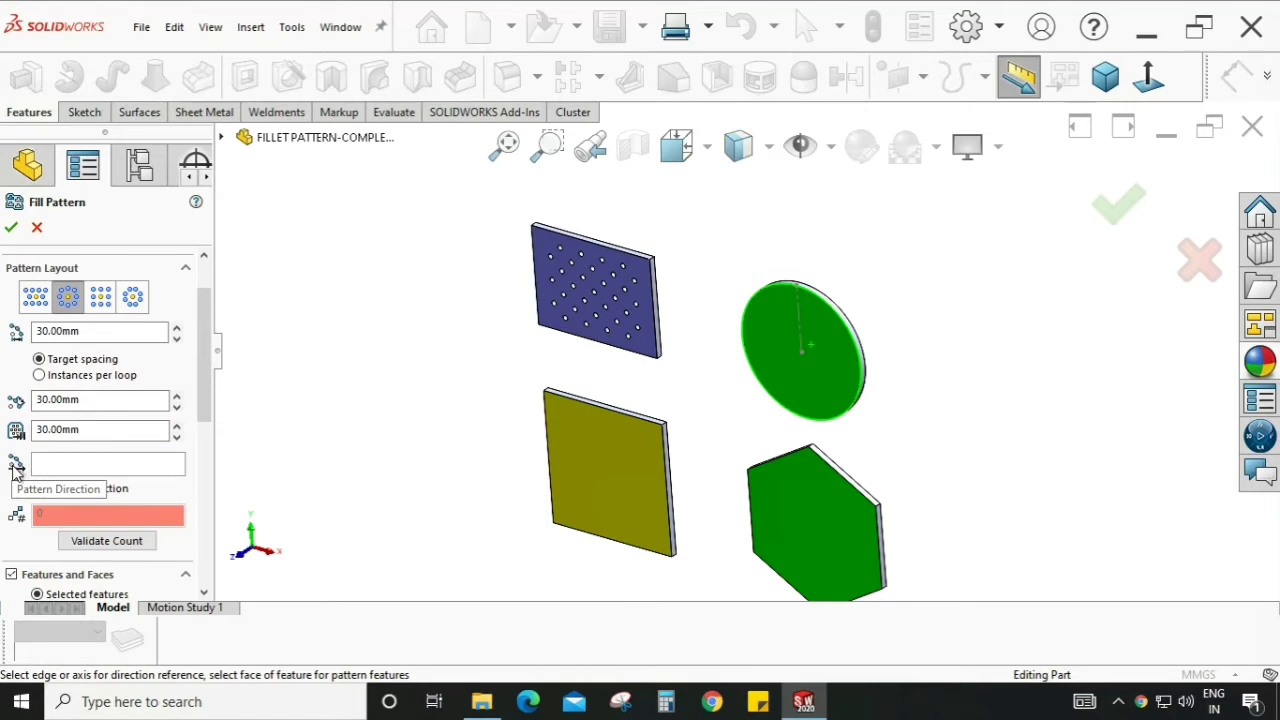
click(800, 320)
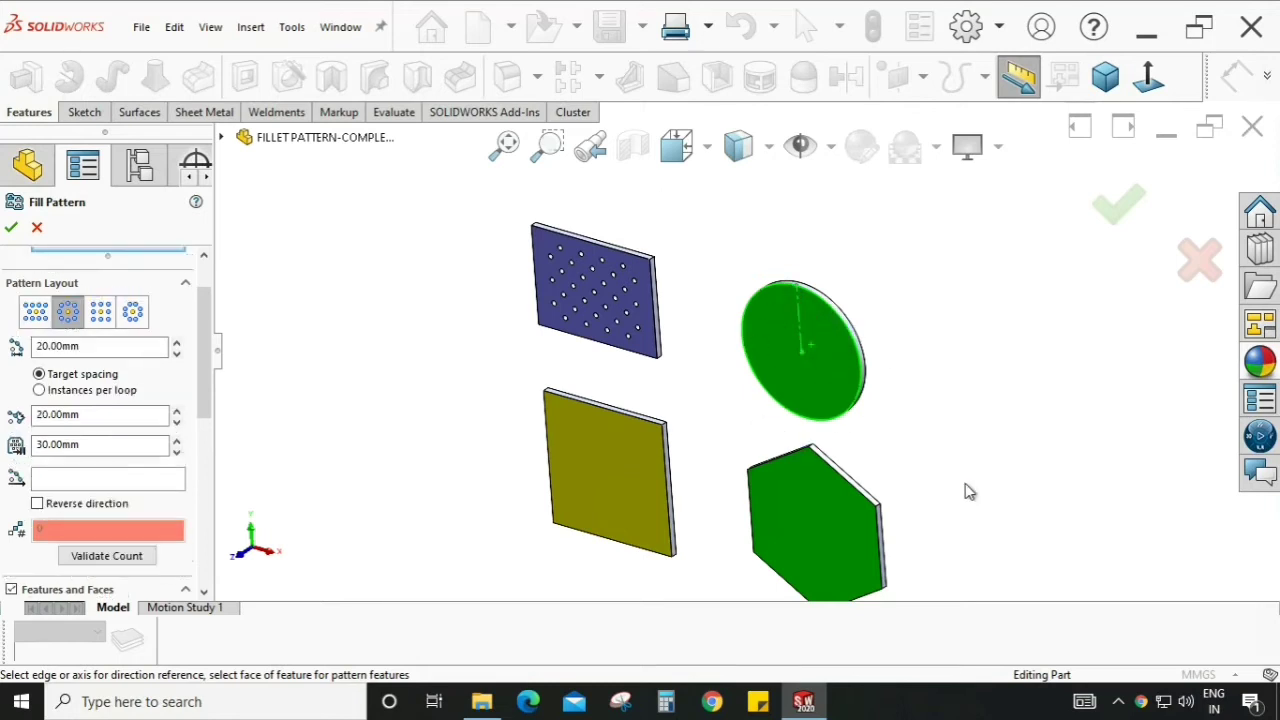
click(128, 481)
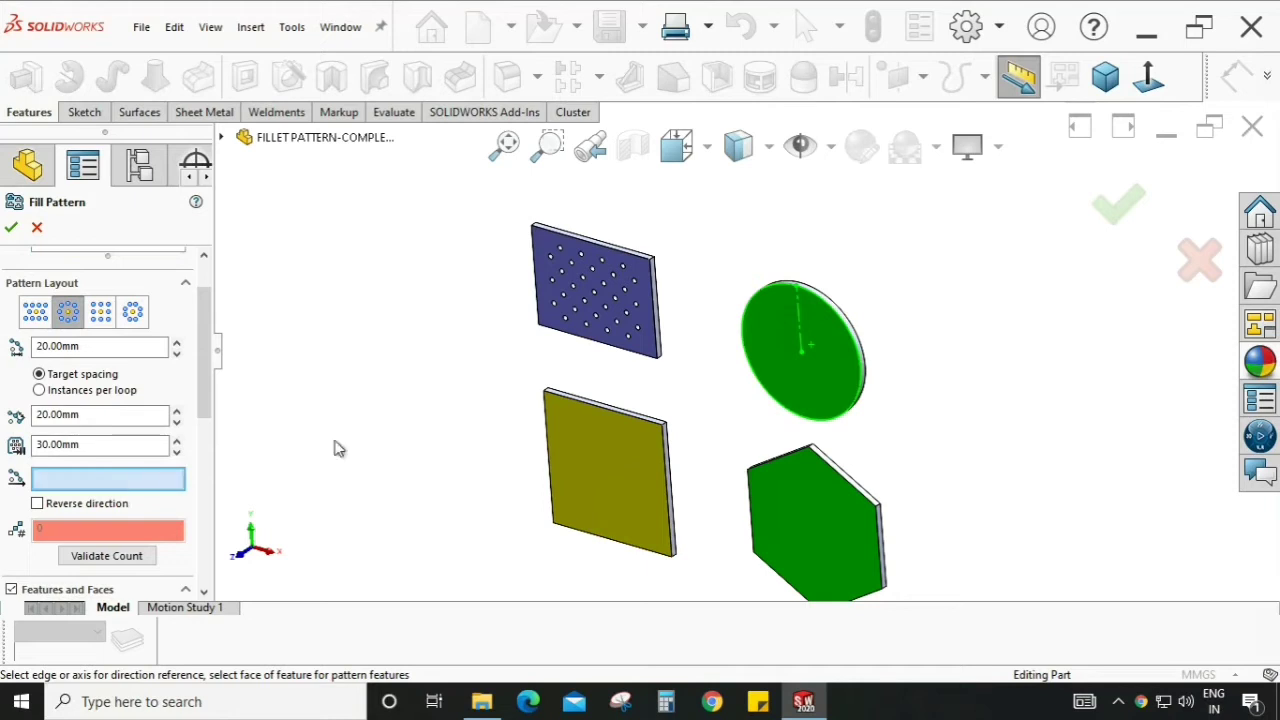
- Use the disc's sketch line as the pattern direction
click(802, 325)
middle_drag(910, 348, 877, 309)
scroll(823, 366, down, 3)
middle_drag(771, 368, 600, 385)
drag(205, 408, 205, 425)
scroll(105, 420, down, 3)
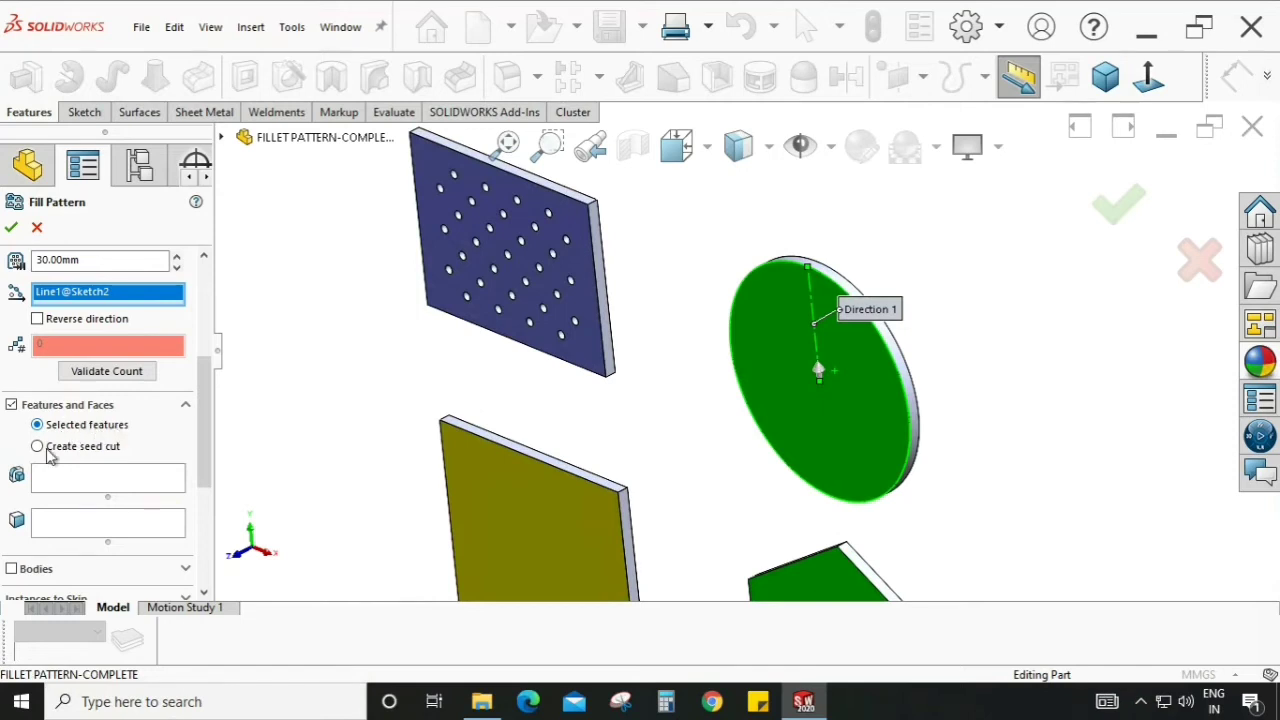
- Create a 10 mm square seed cut and accept the fill pattern on the disc
click(38, 447)
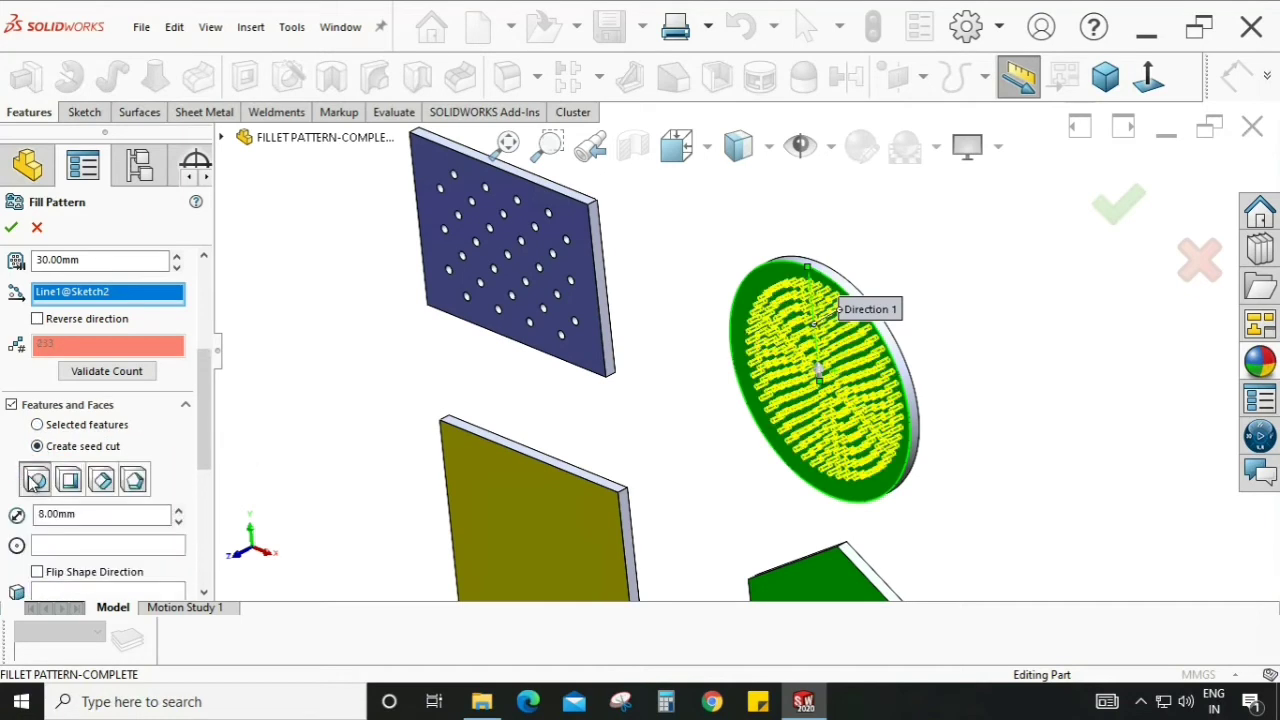
middle_drag(608, 449, 877, 363)
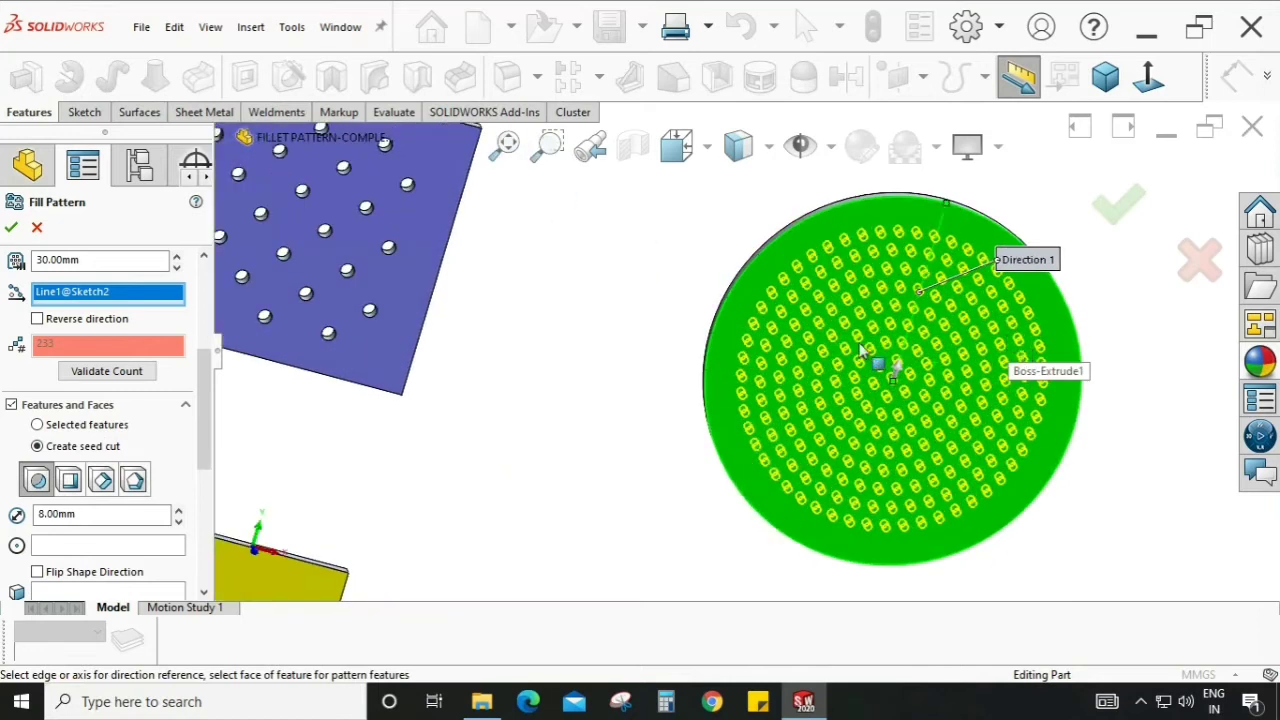
drag(203, 435, 203, 483)
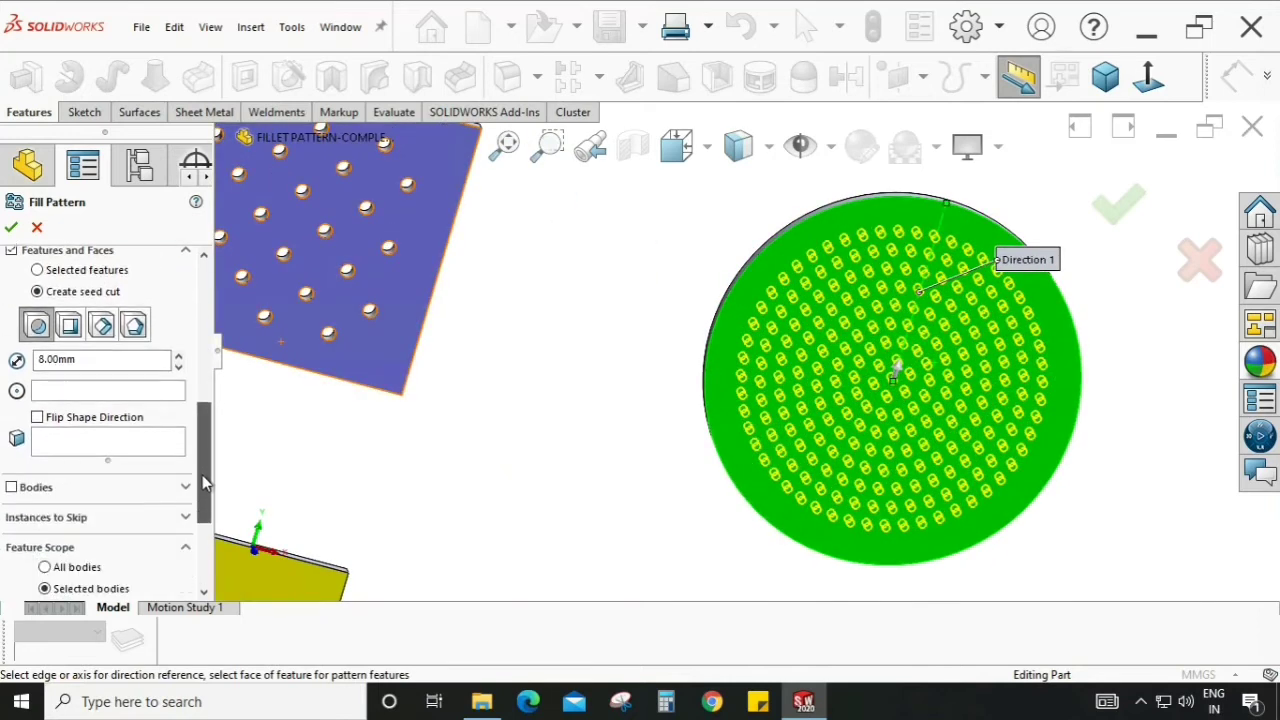
scroll(203, 483, up, 3)
drag(97, 466, 56, 466)
text(1)
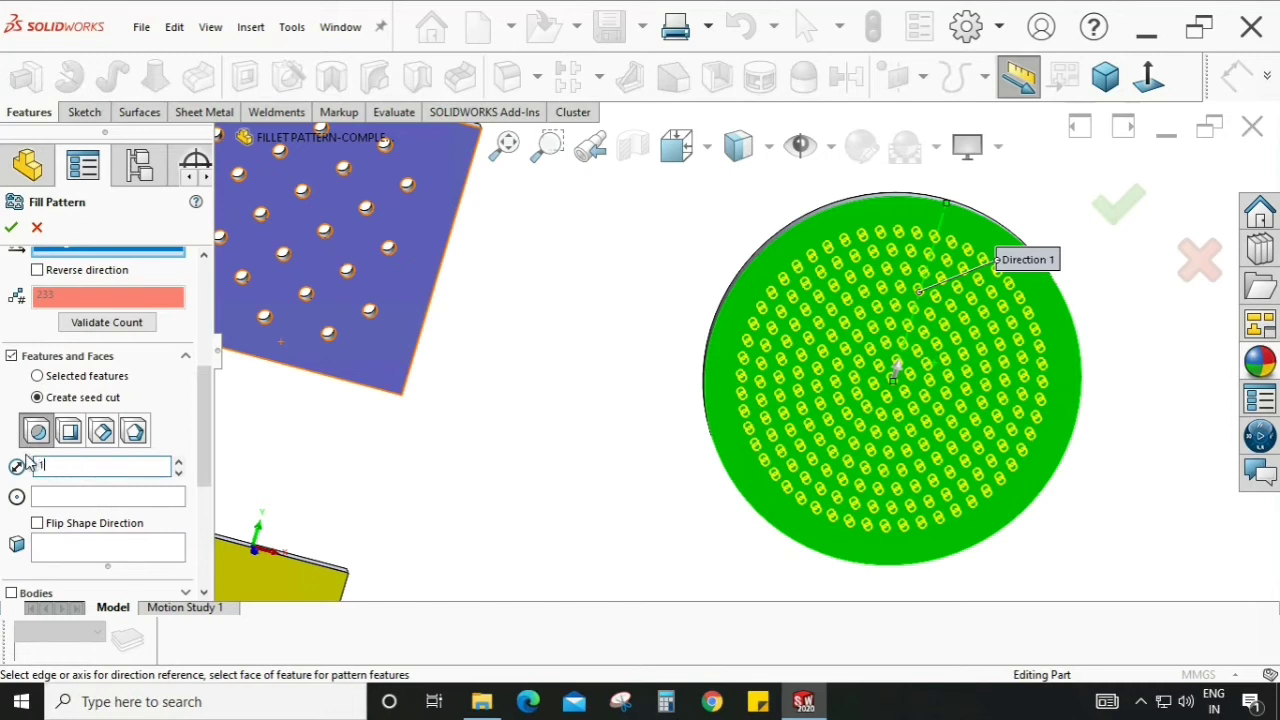
text(0)
key(Return)
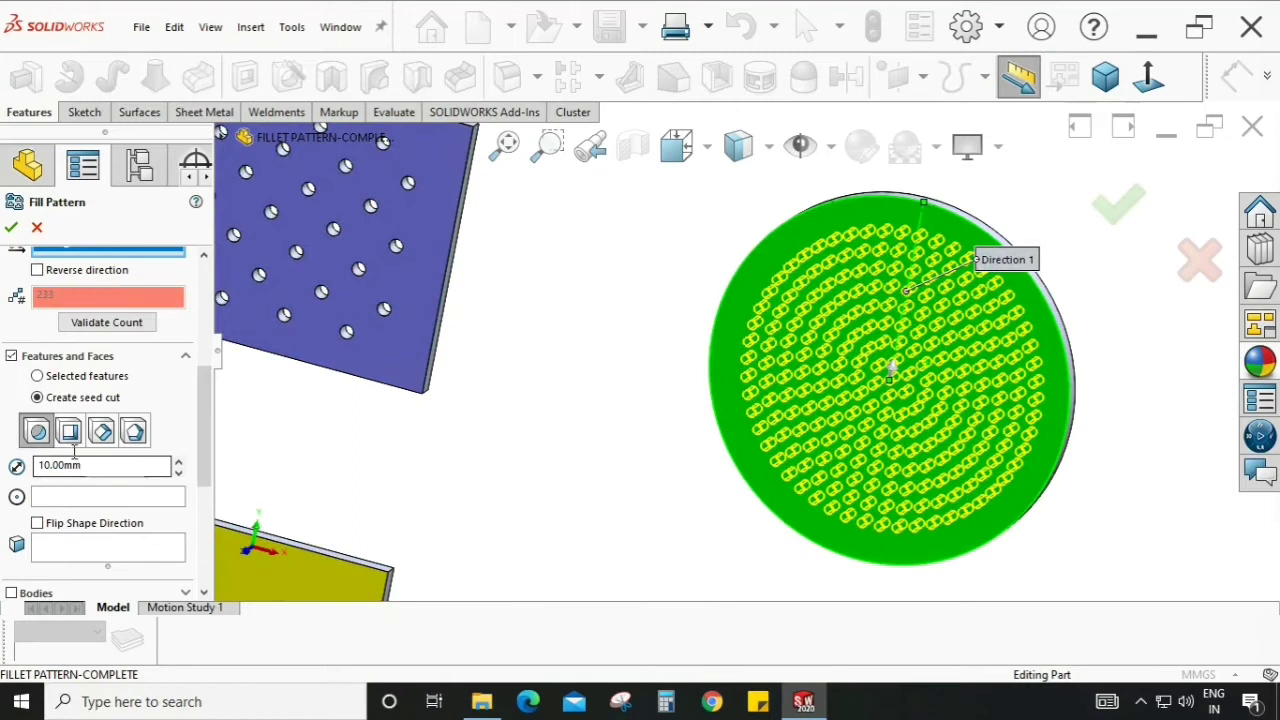
click(69, 431)
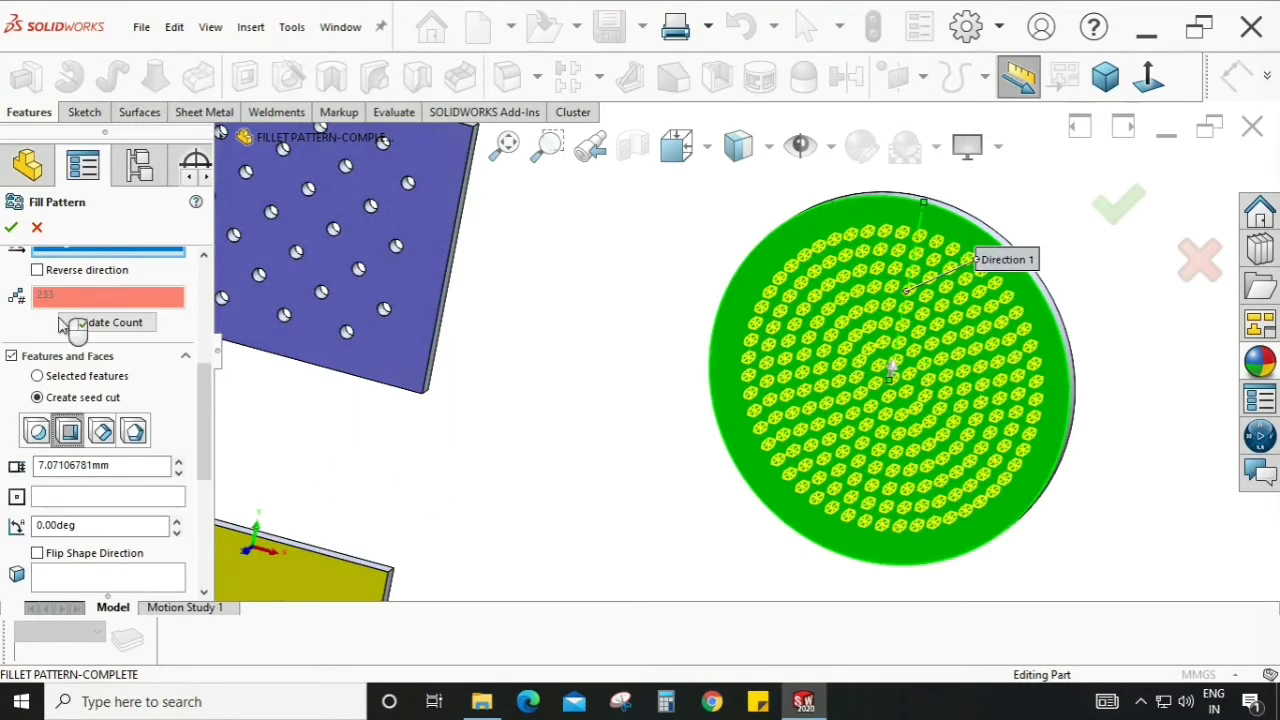
click(12, 229)
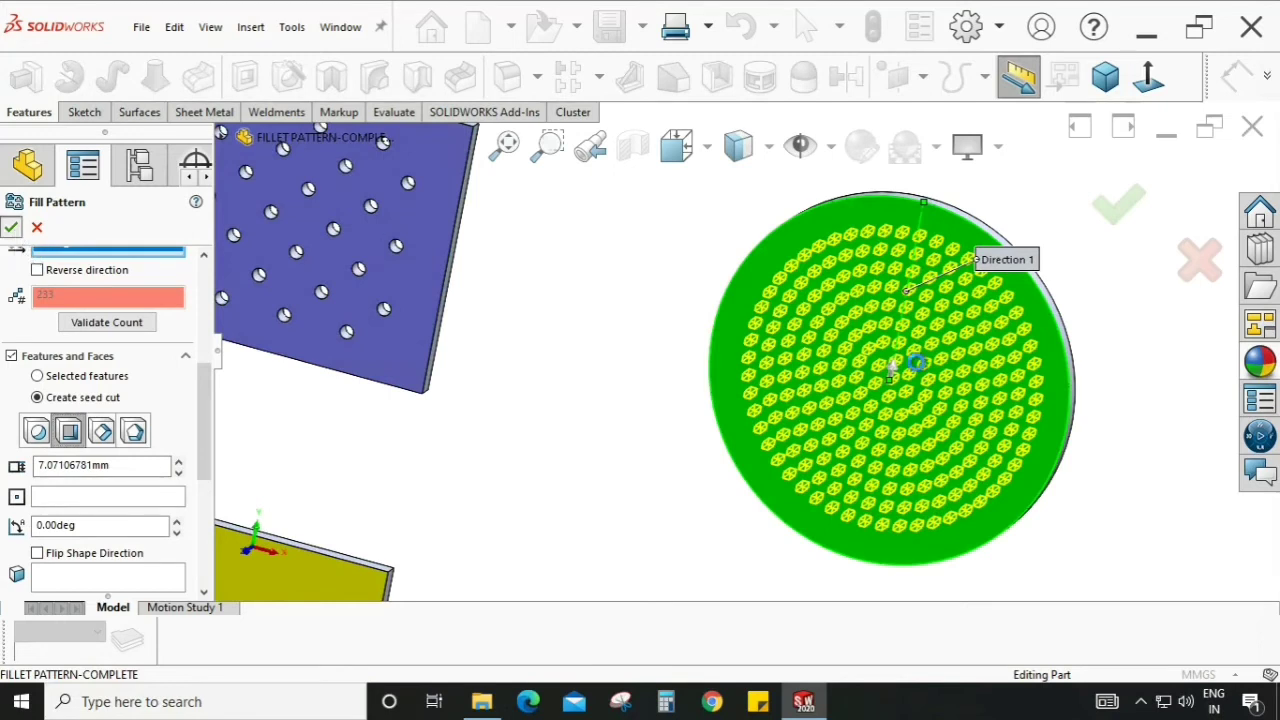
- Orbit and zoom the model until the four plates, including the perforated disc, face the screen
middle_drag(760, 446, 860, 358)
scroll(858, 357, down, 5)
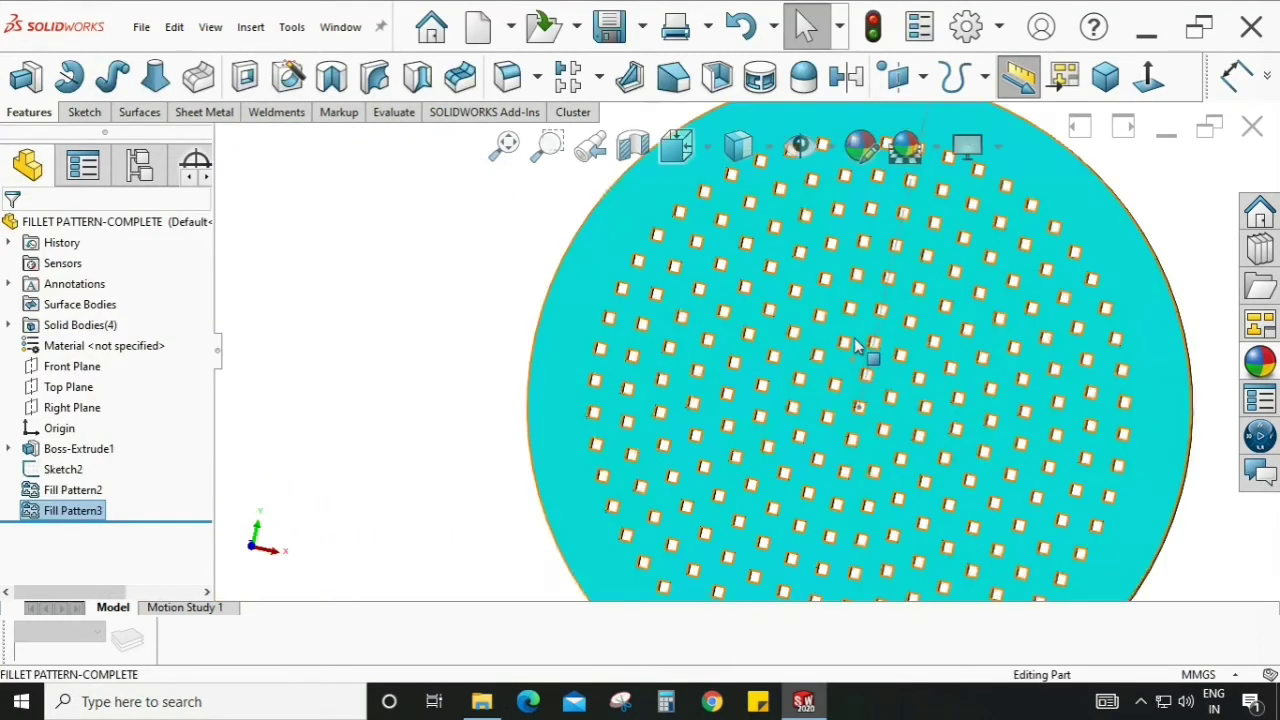
scroll(802, 332, up, 10)
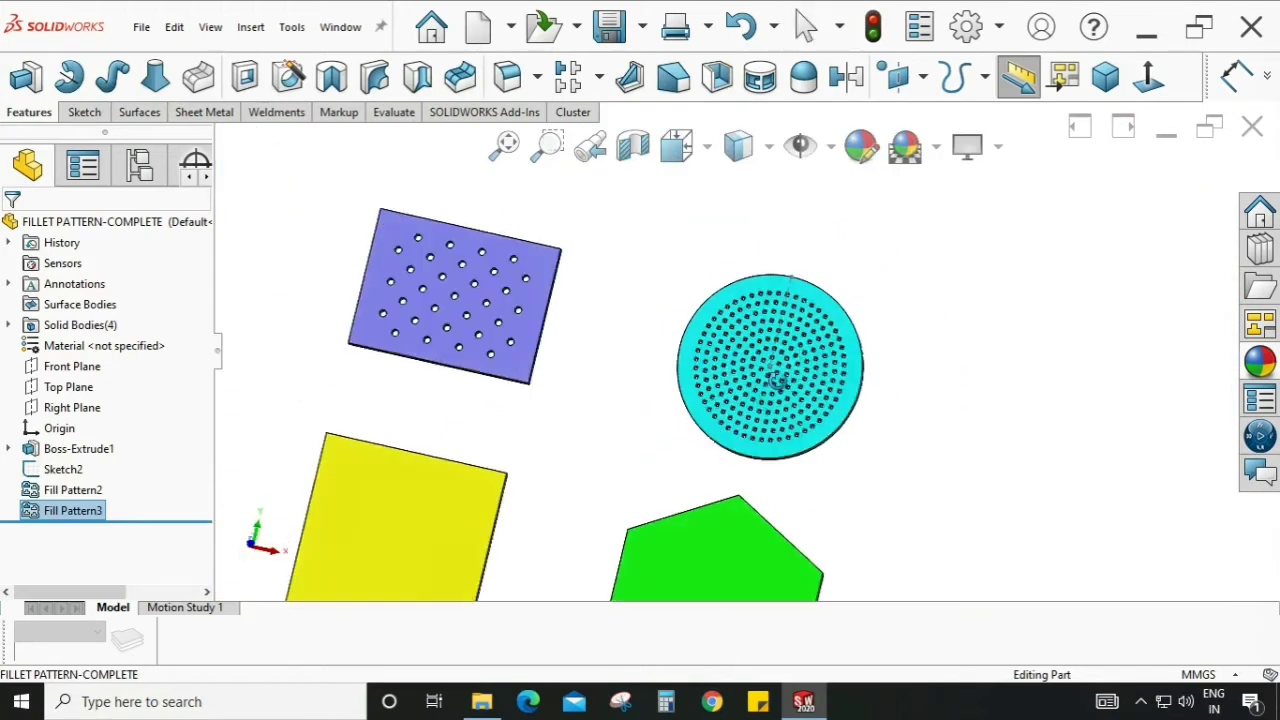
scroll(798, 344, down, 5)
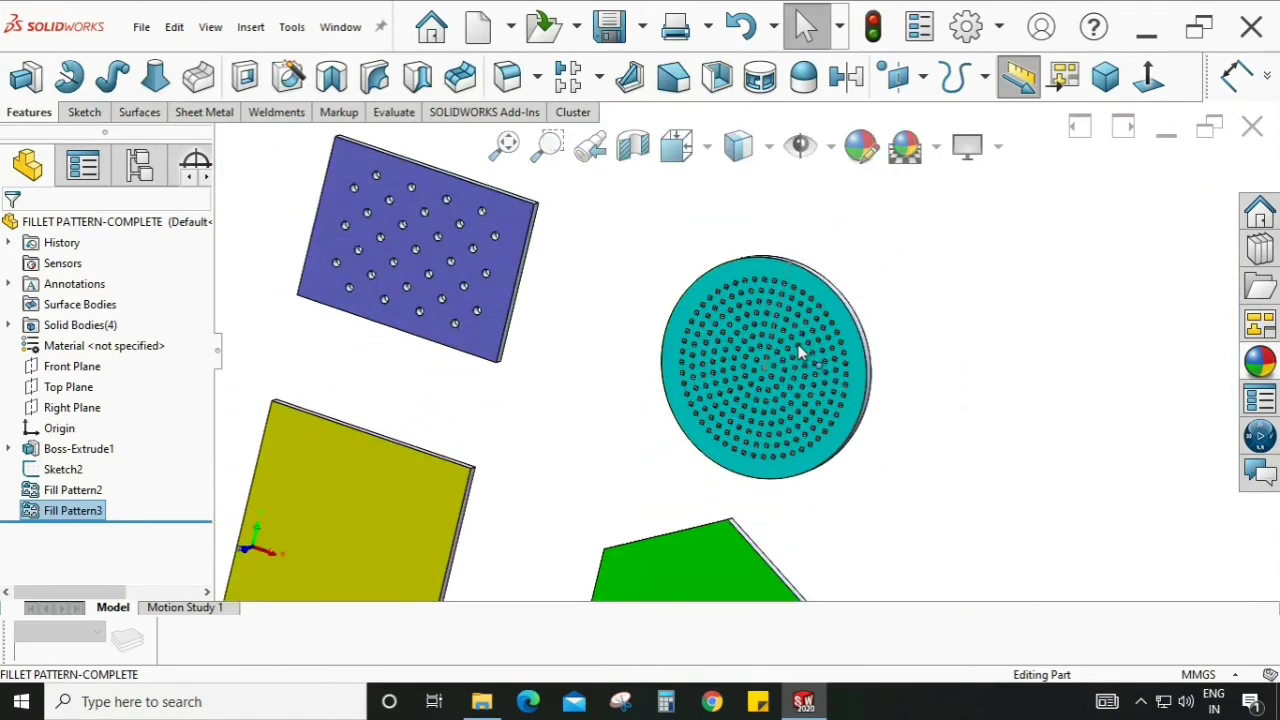
middle_drag(735, 379, 766, 331)
scroll(703, 341, up, 8)
scroll(766, 331, down, 5)
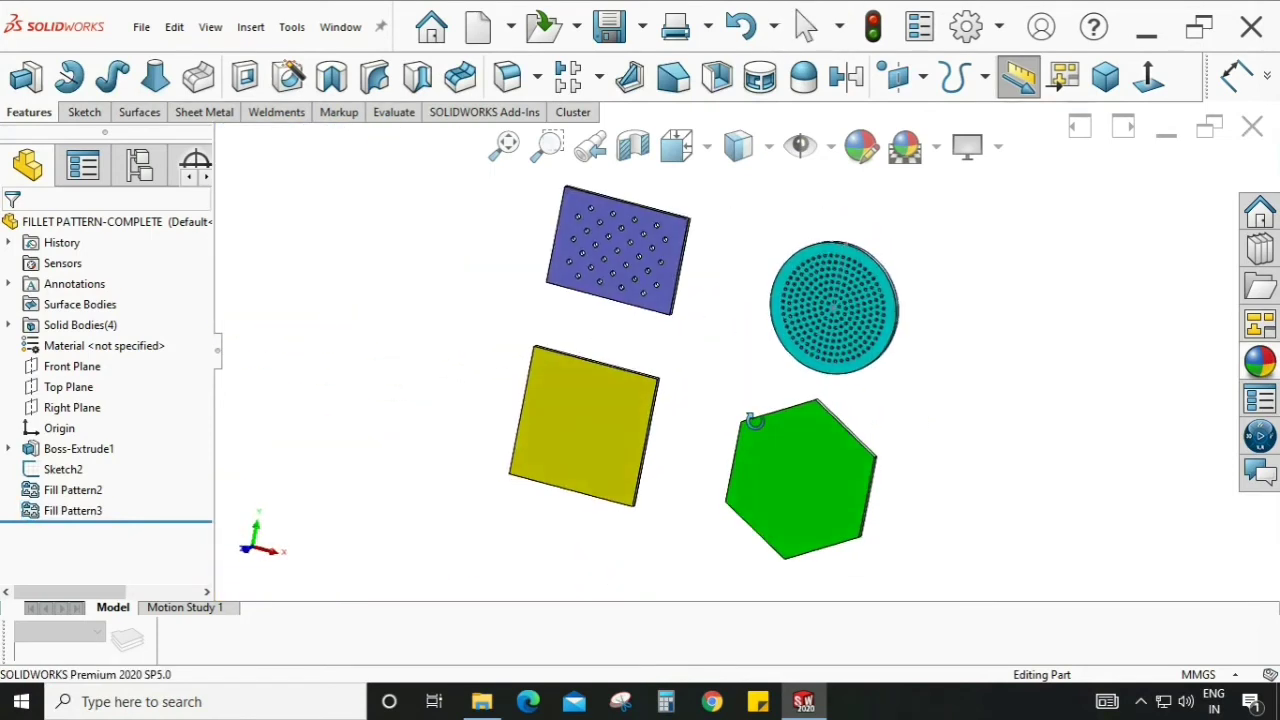
mouse_move(686, 408)
middle_down()
mouse_move(703, 349)
mouse_move(731, 343)
mouse_move(694, 400)
mouse_move(690, 350)
middle_up()
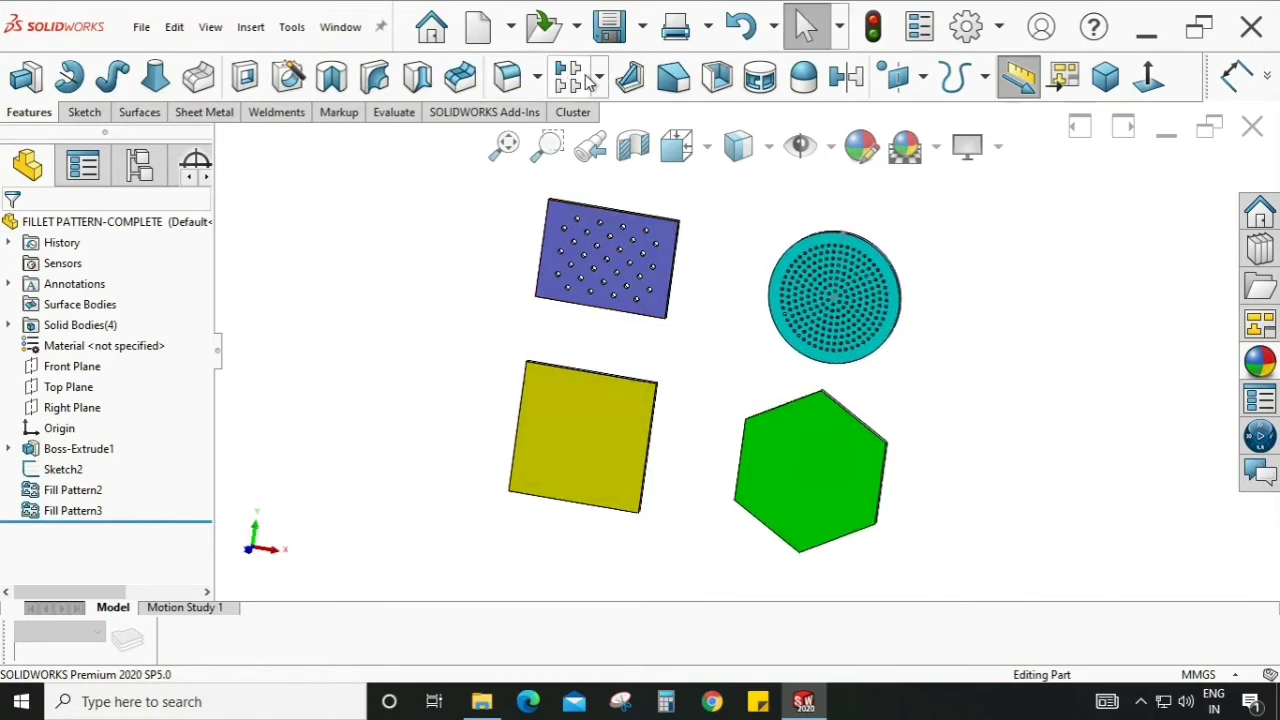
- Start a Fill Pattern with a Square layout bounded by the yellow square's face
click(600, 82)
click(600, 245)
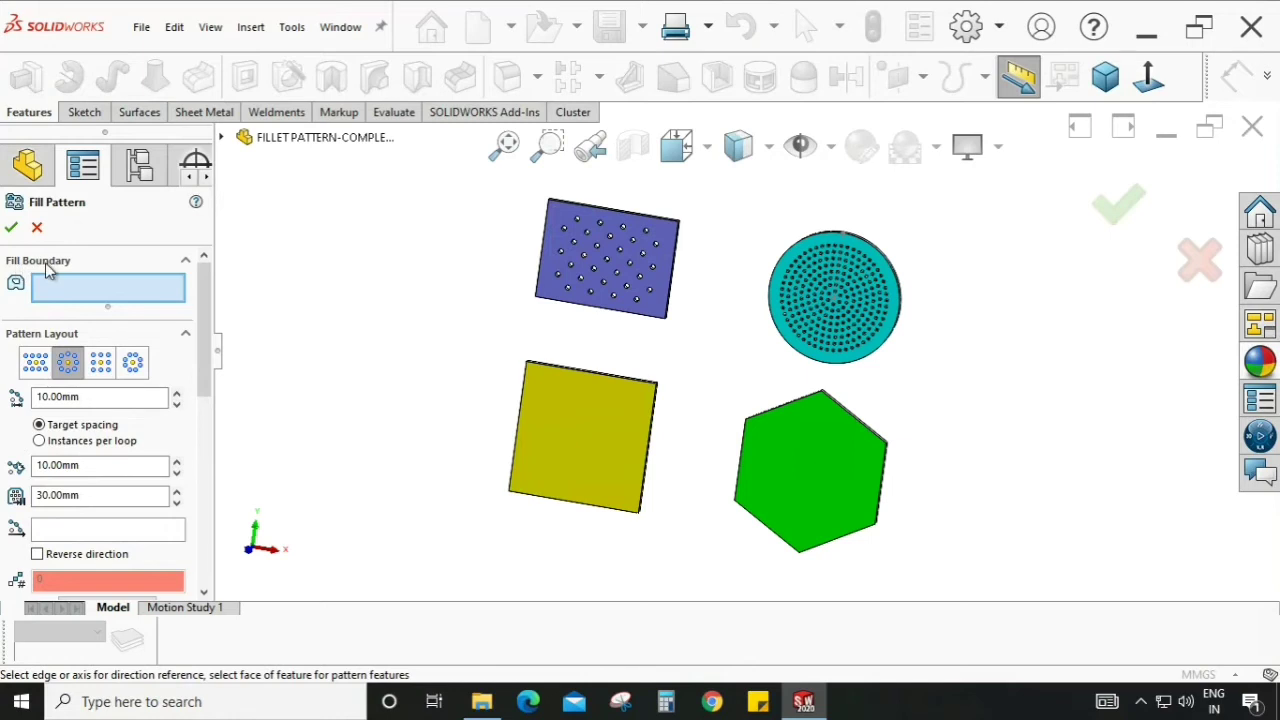
click(101, 362)
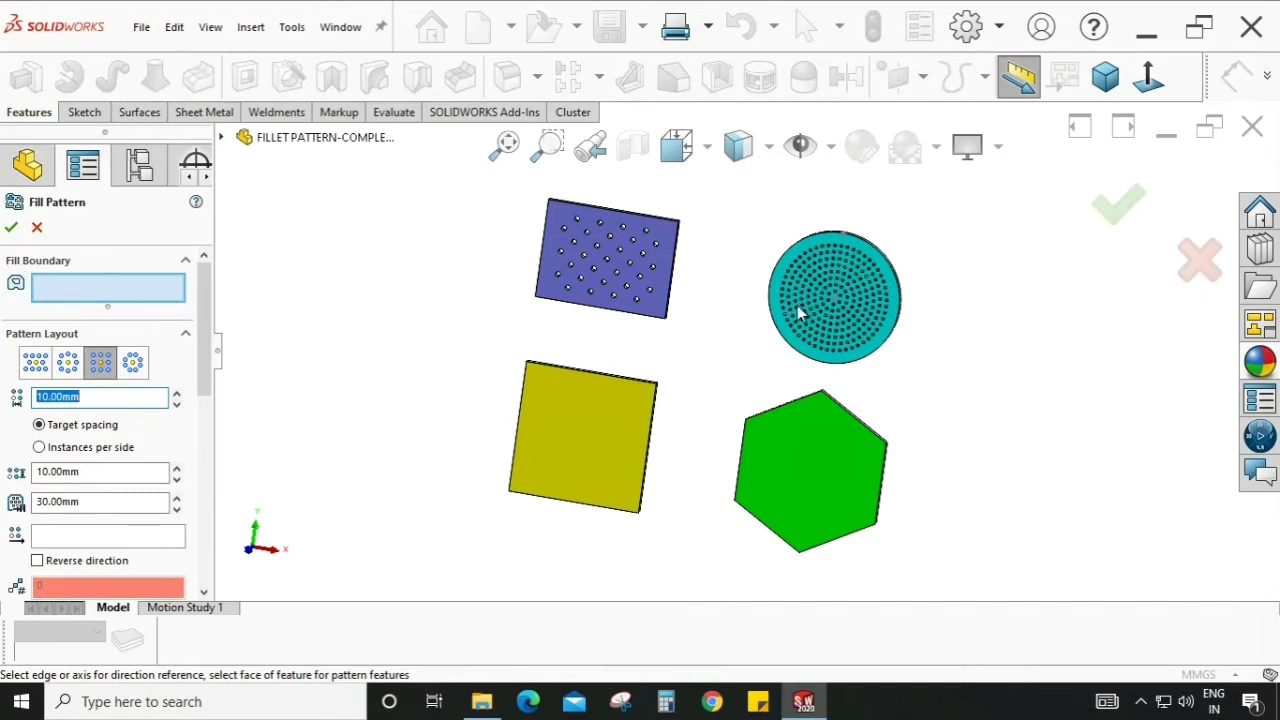
click(613, 425)
mouse_move(652, 470)
middle_down()
mouse_move(626, 480)
mouse_move(631, 458)
middle_up()
scroll(631, 458, down, 3)
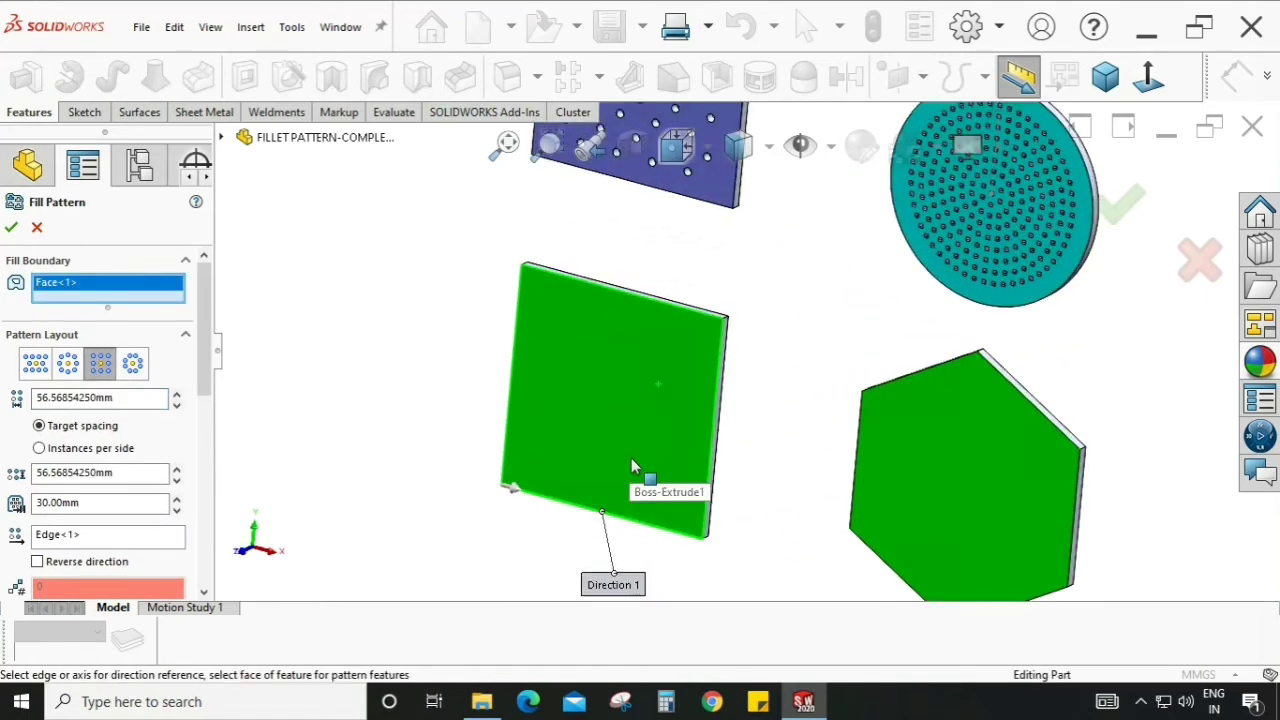
- Set both the spacing and instance spacing to 30 mm
click(130, 398)
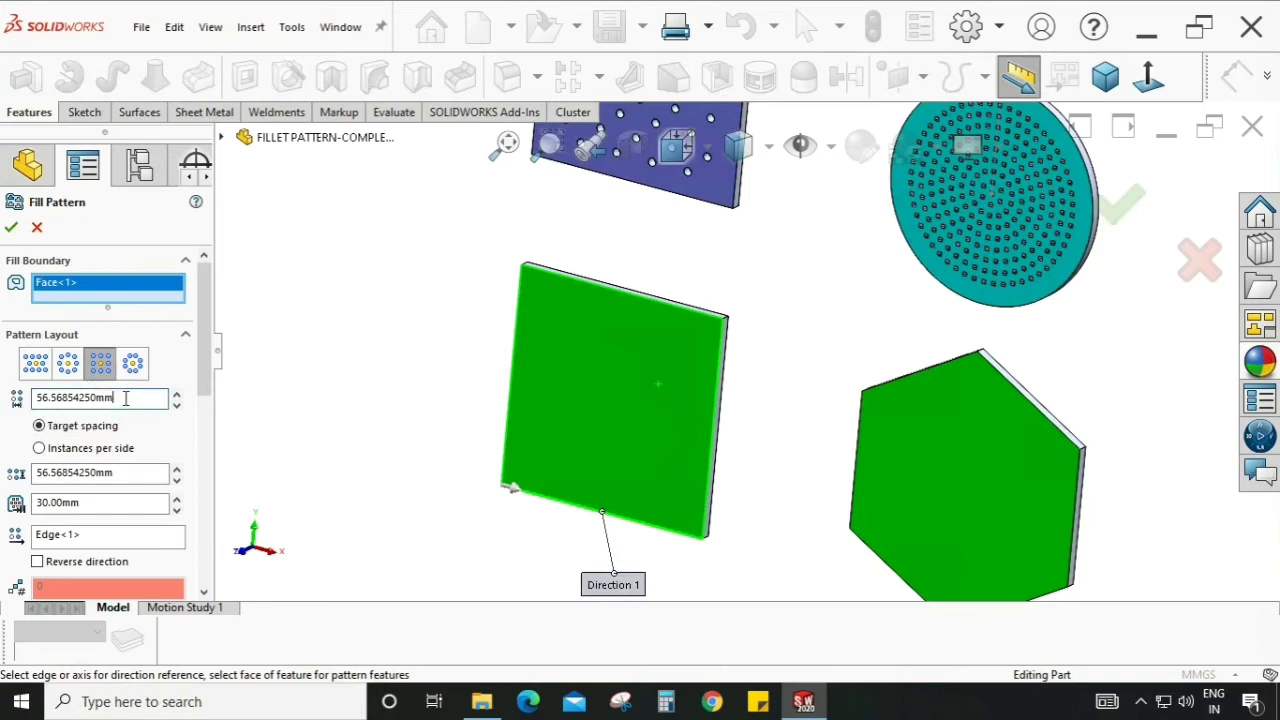
drag(115, 398, 18, 388)
text(30)
key(Return)
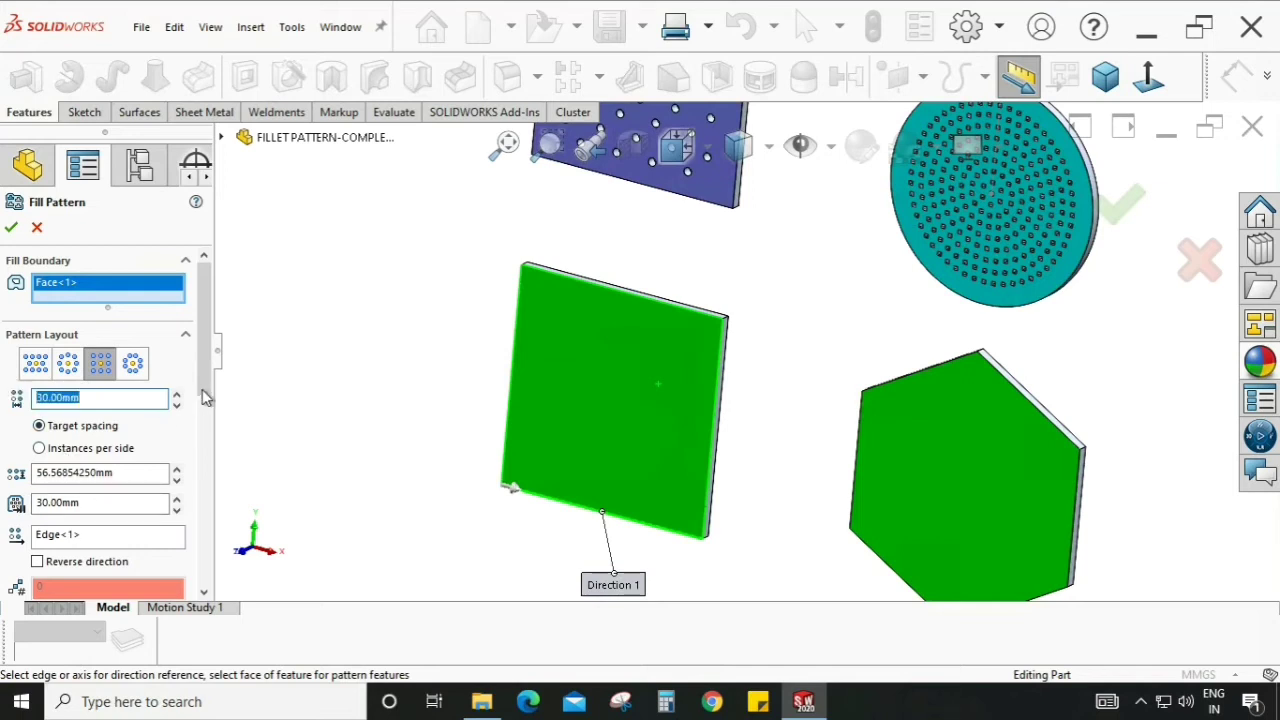
scroll(205, 405, down, 2)
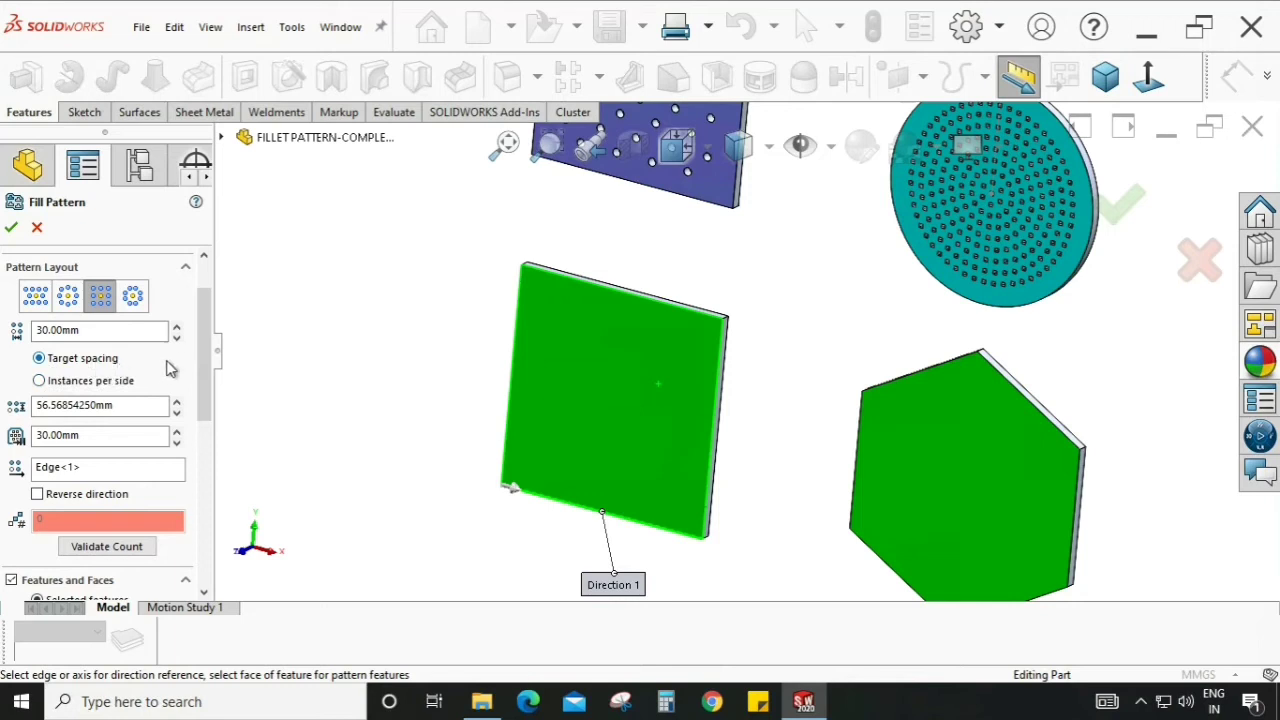
scroll(206, 350, down, 1)
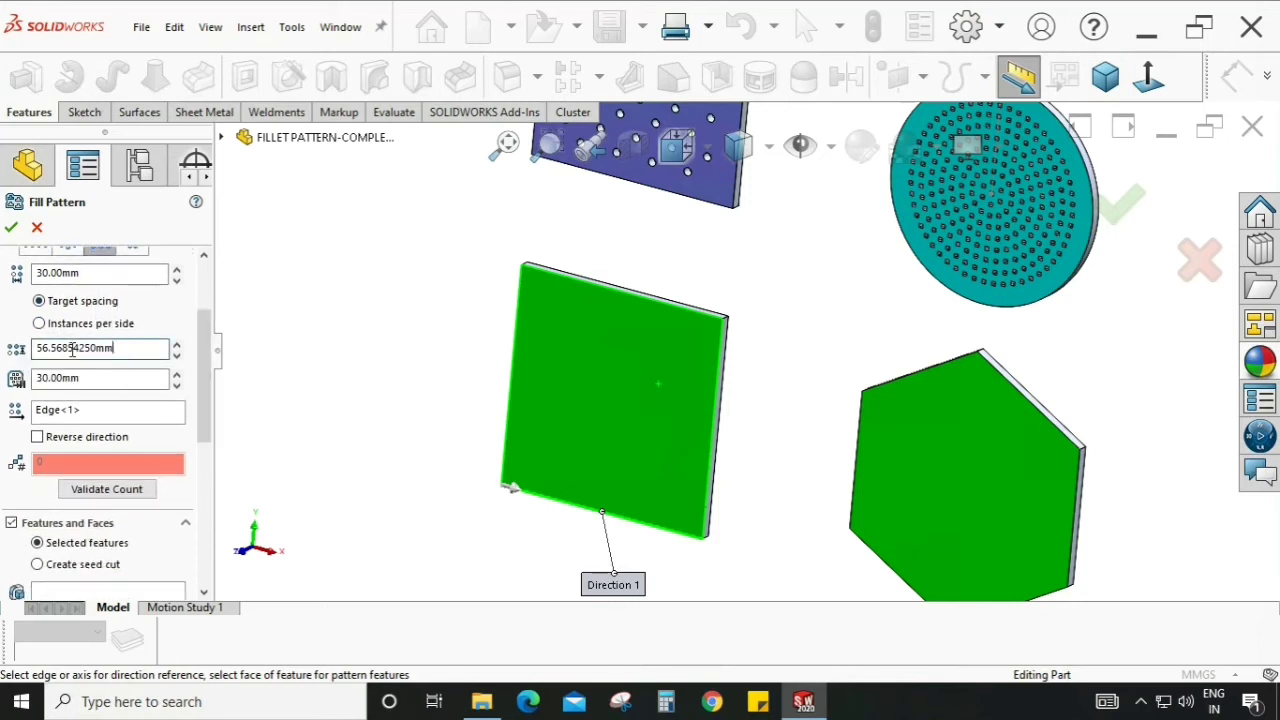
double_click(72, 348)
text(30)
key(Return)
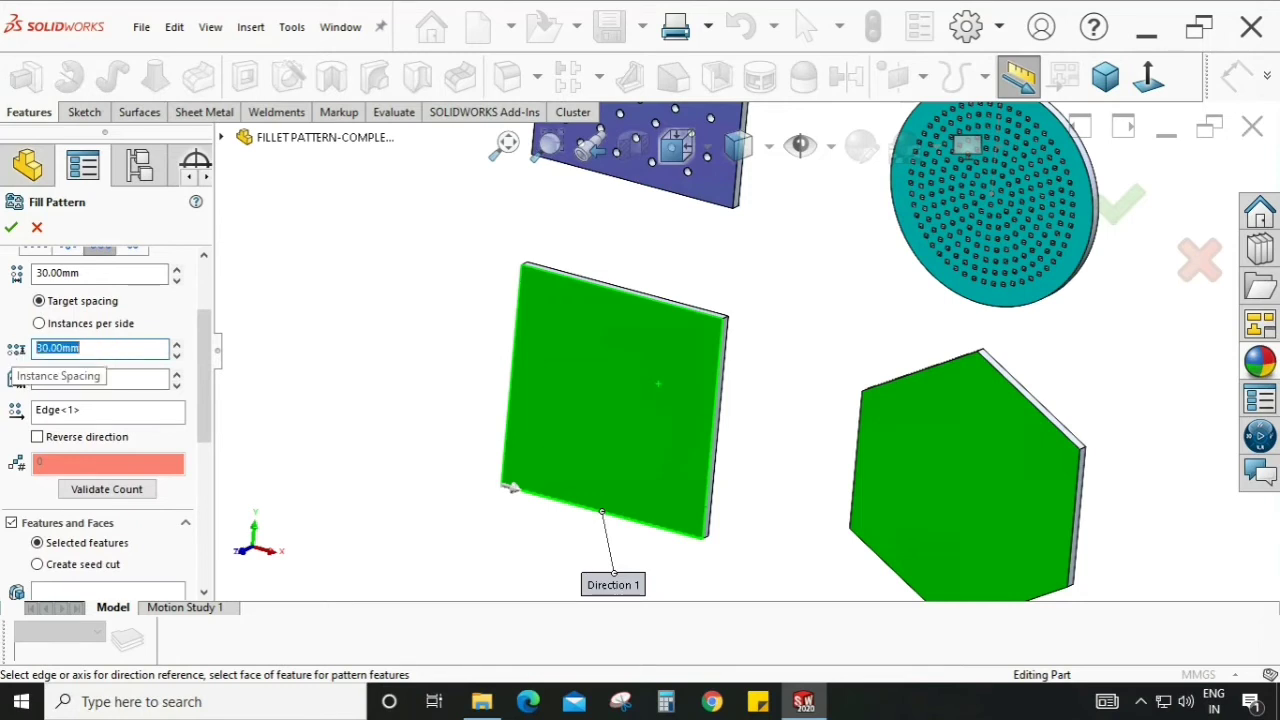
click(85, 409)
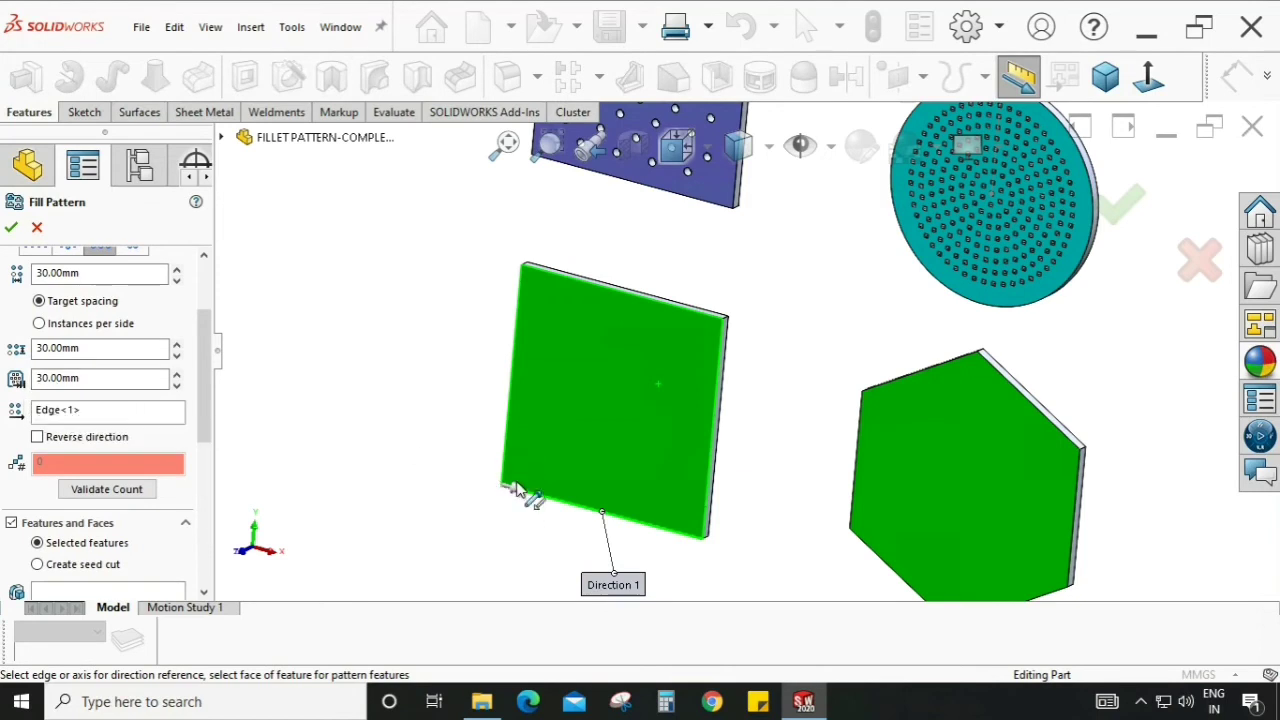
scroll(520, 485, down, 2)
drag(203, 412, 202, 465)
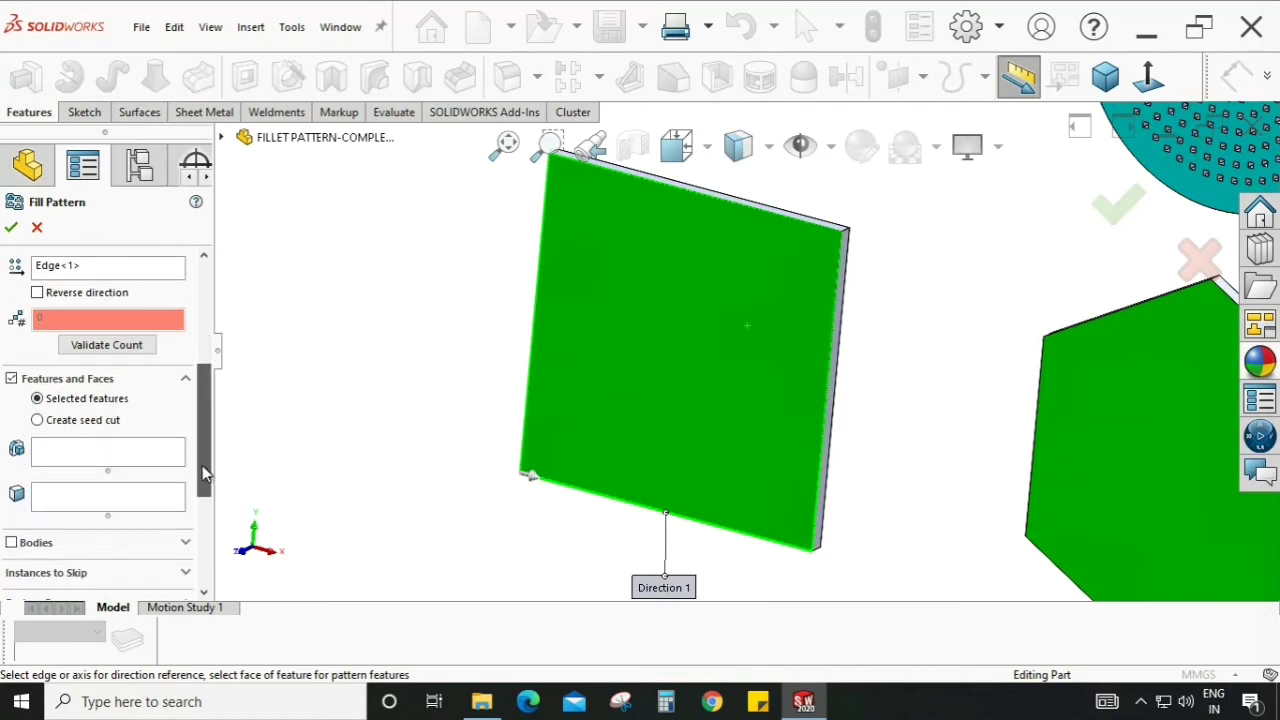
- Cut 10 mm circular seed holes and finish the fill pattern on the square plate
click(38, 420)
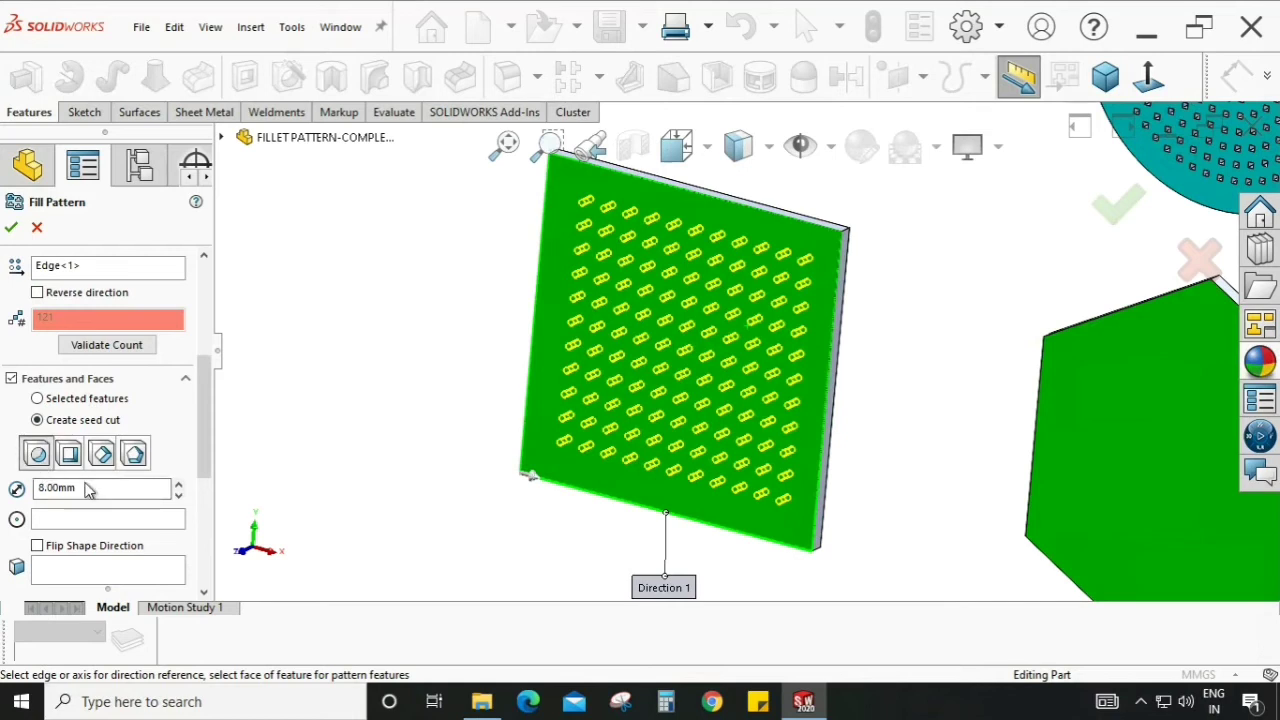
drag(92, 488, 18, 482)
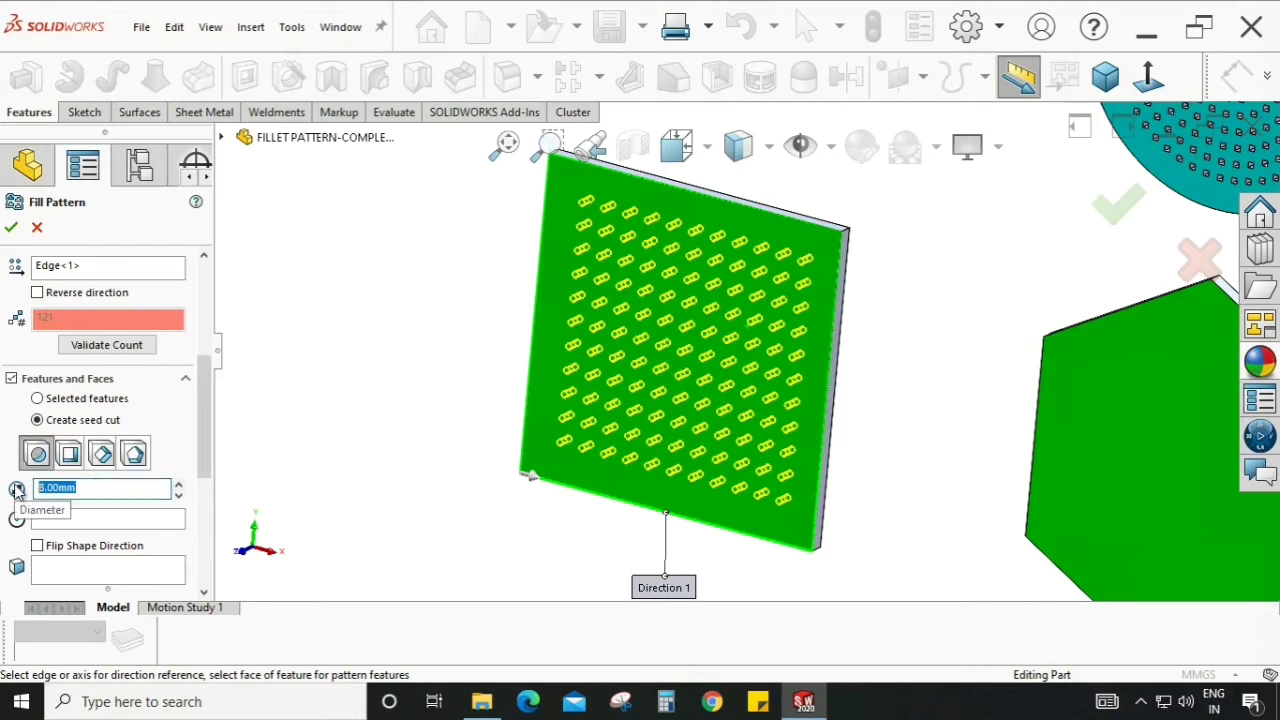
text(10)
key(Return)
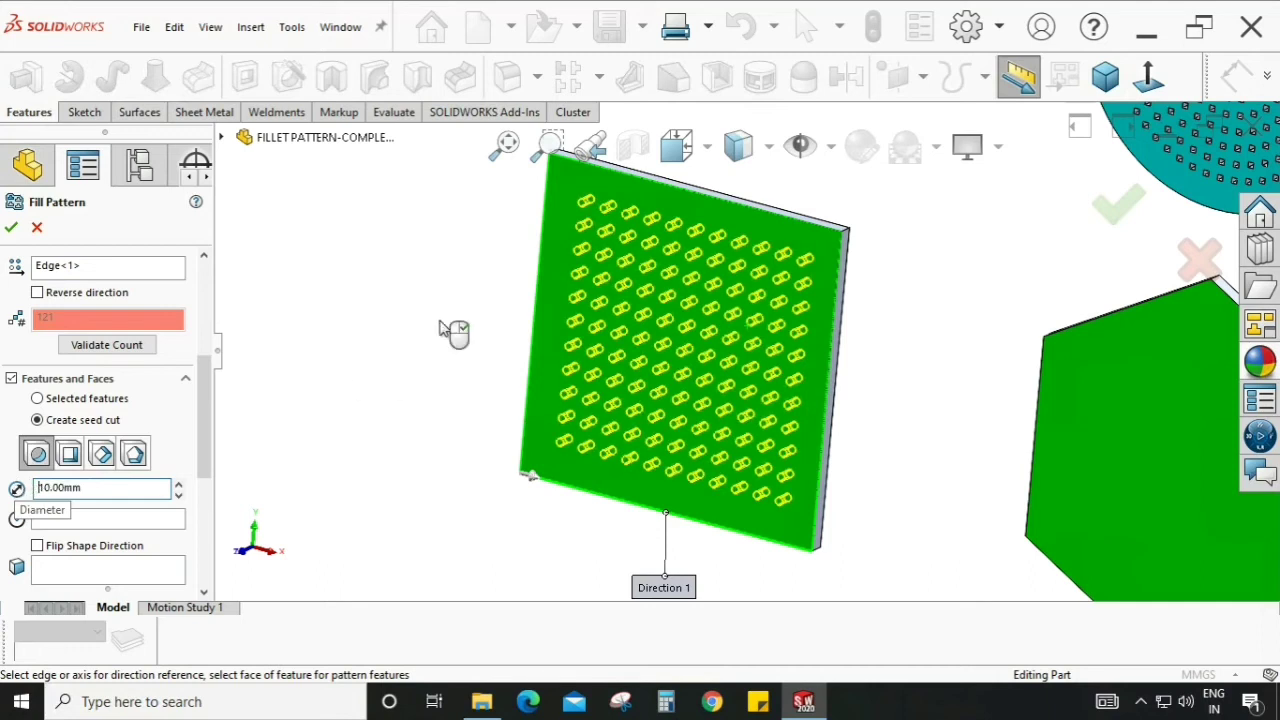
click(13, 234)
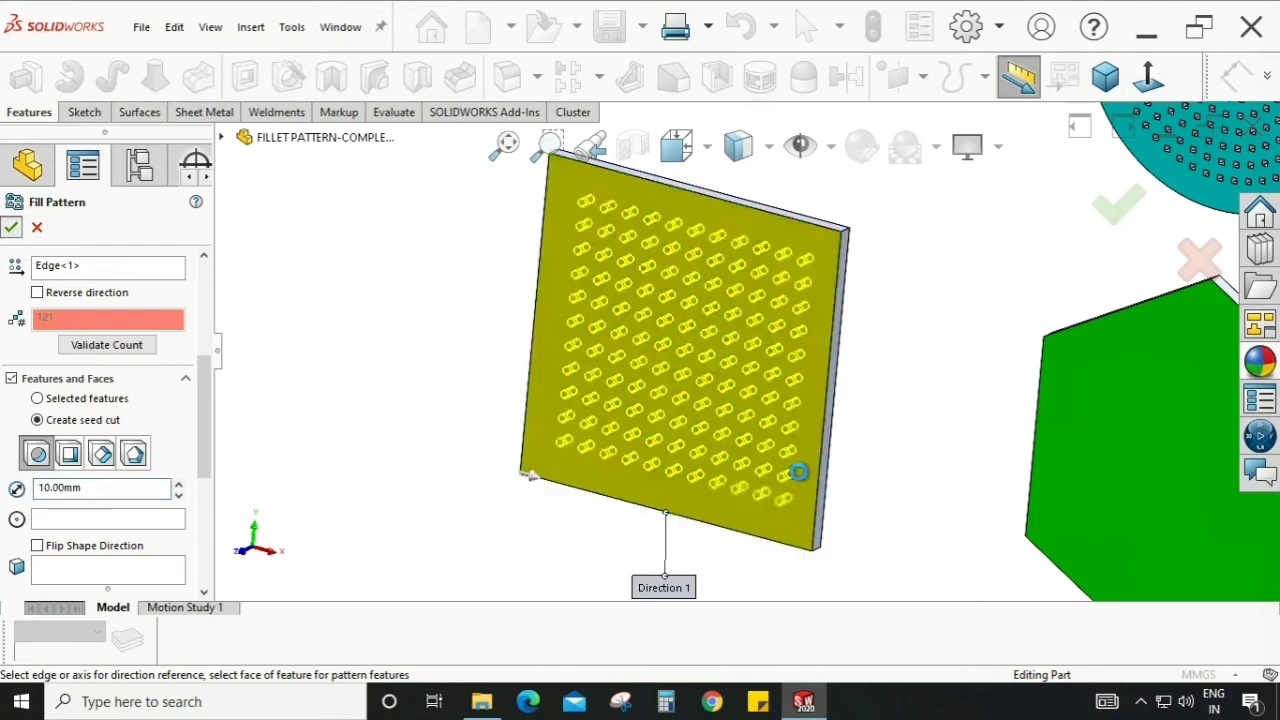
middle_drag(722, 435, 700, 371)
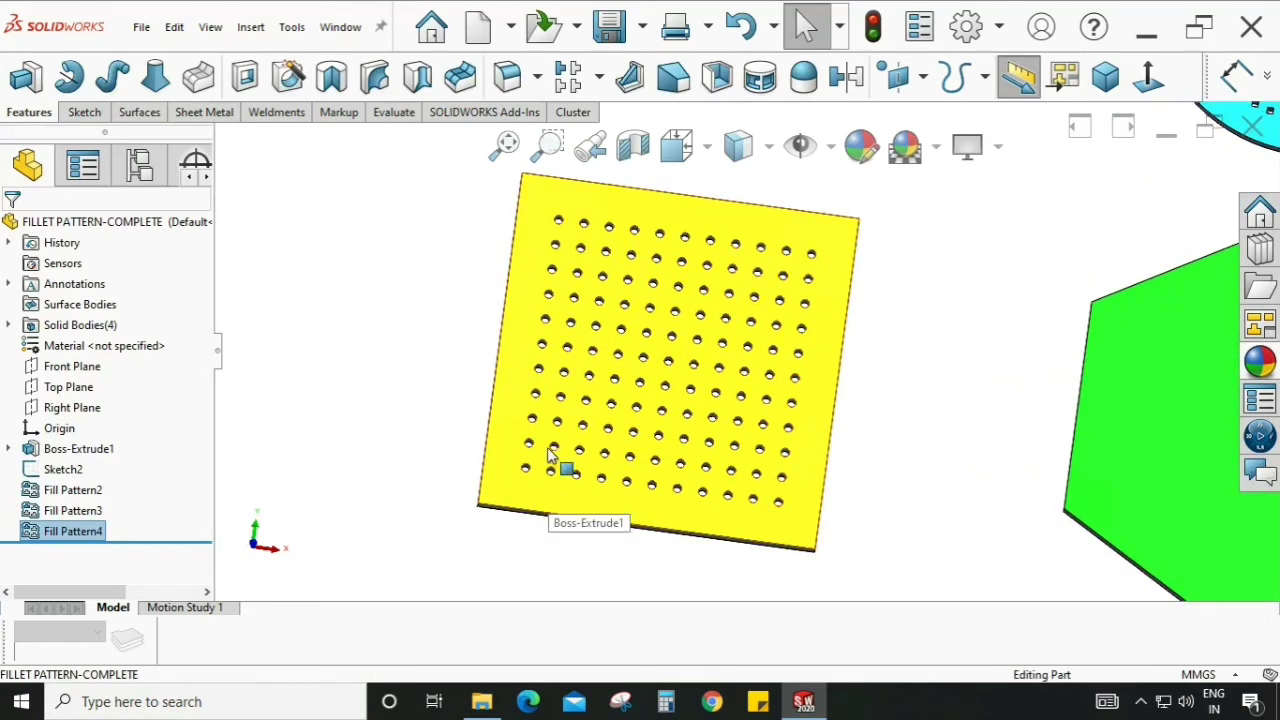
middle_drag(689, 380, 720, 286)
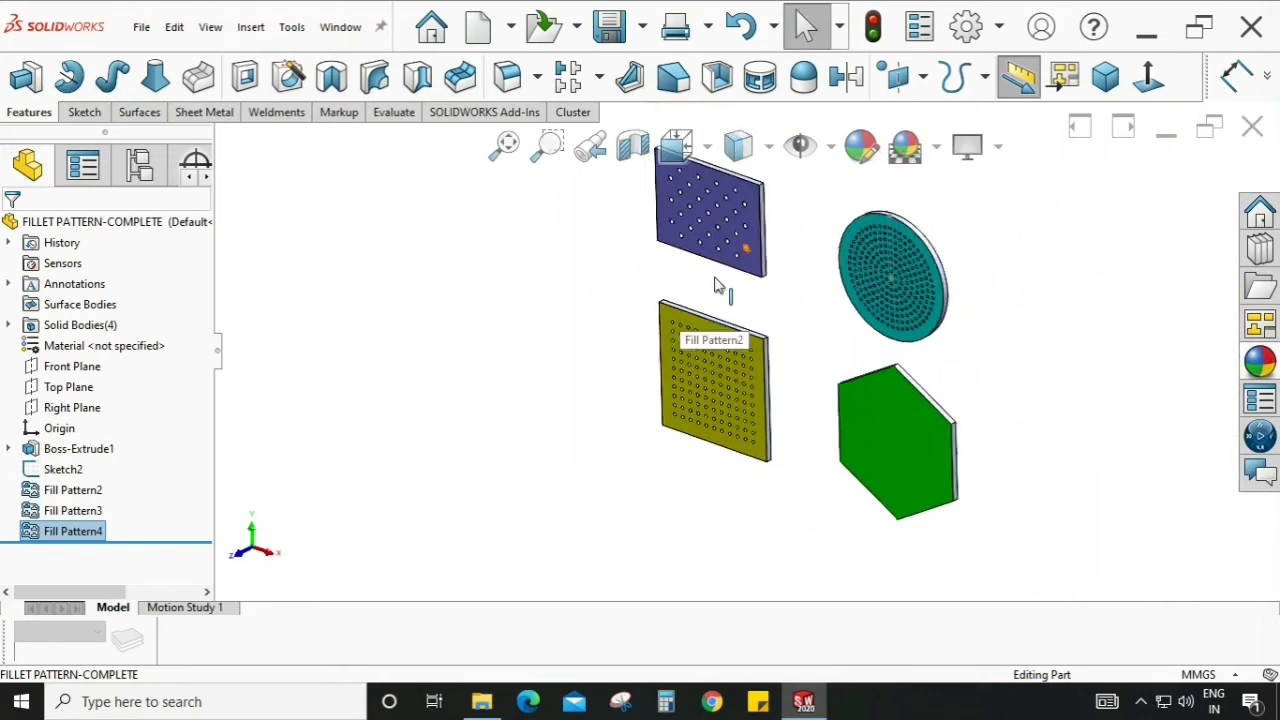
key(ctrl+1)
scroll(720, 210, up, 5)
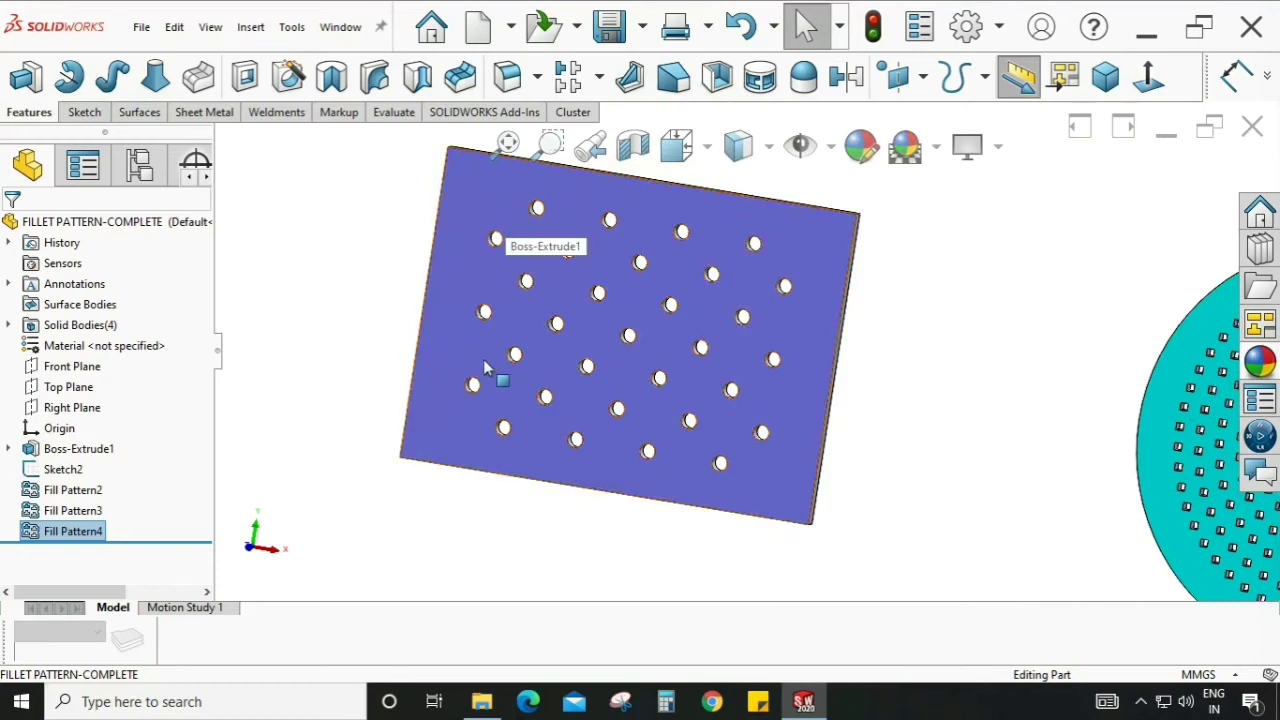
scroll(630, 546, down, 4)
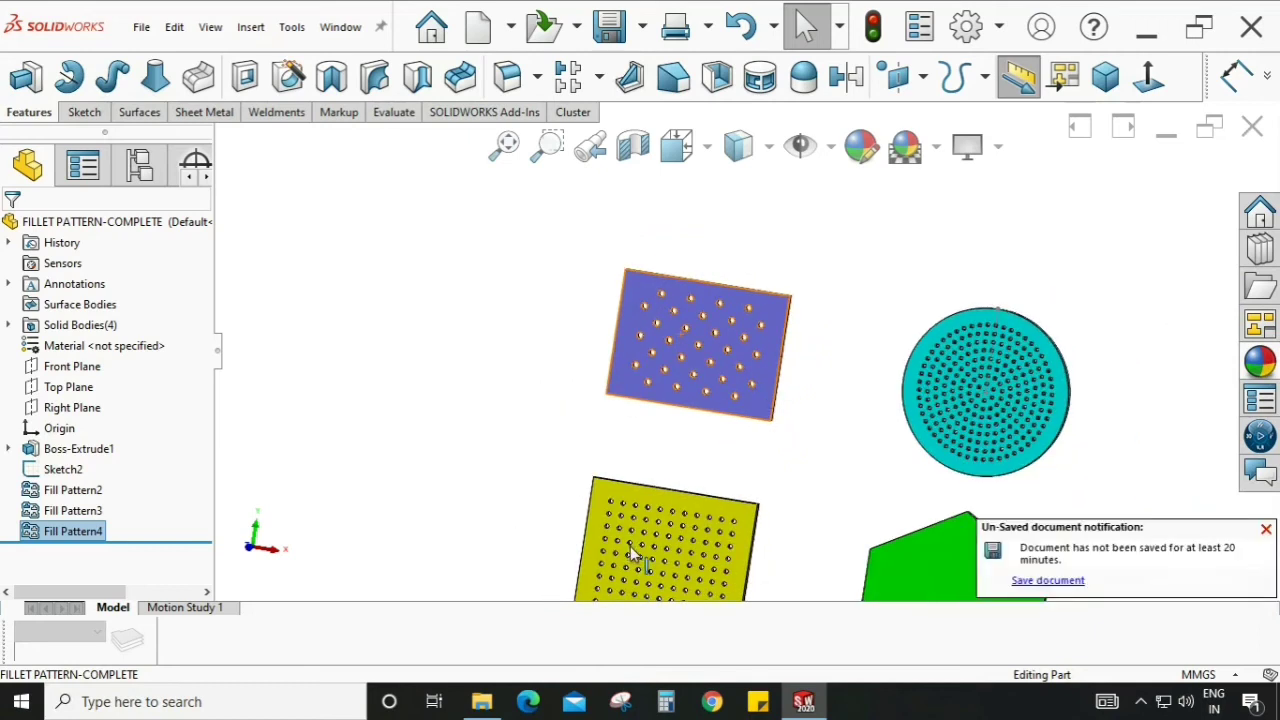
scroll(630, 546, down, 5)
scroll(606, 340, up, 2)
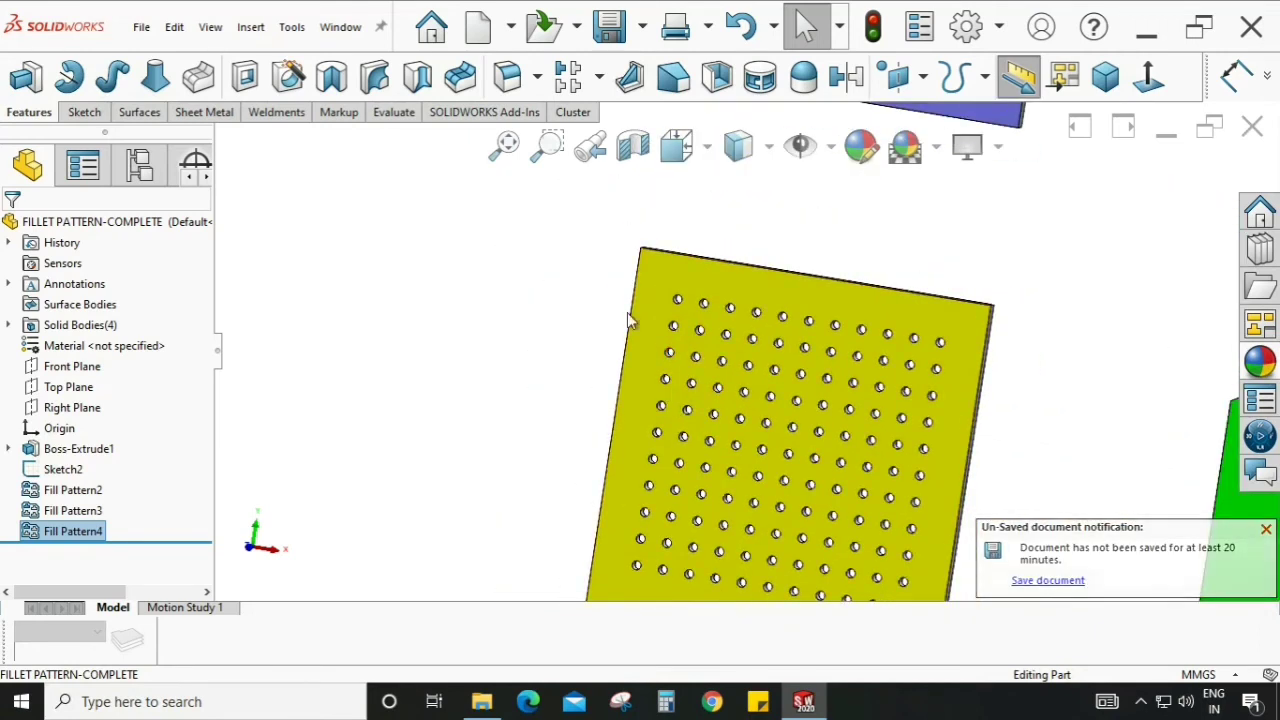
scroll(630, 320, up, 3)
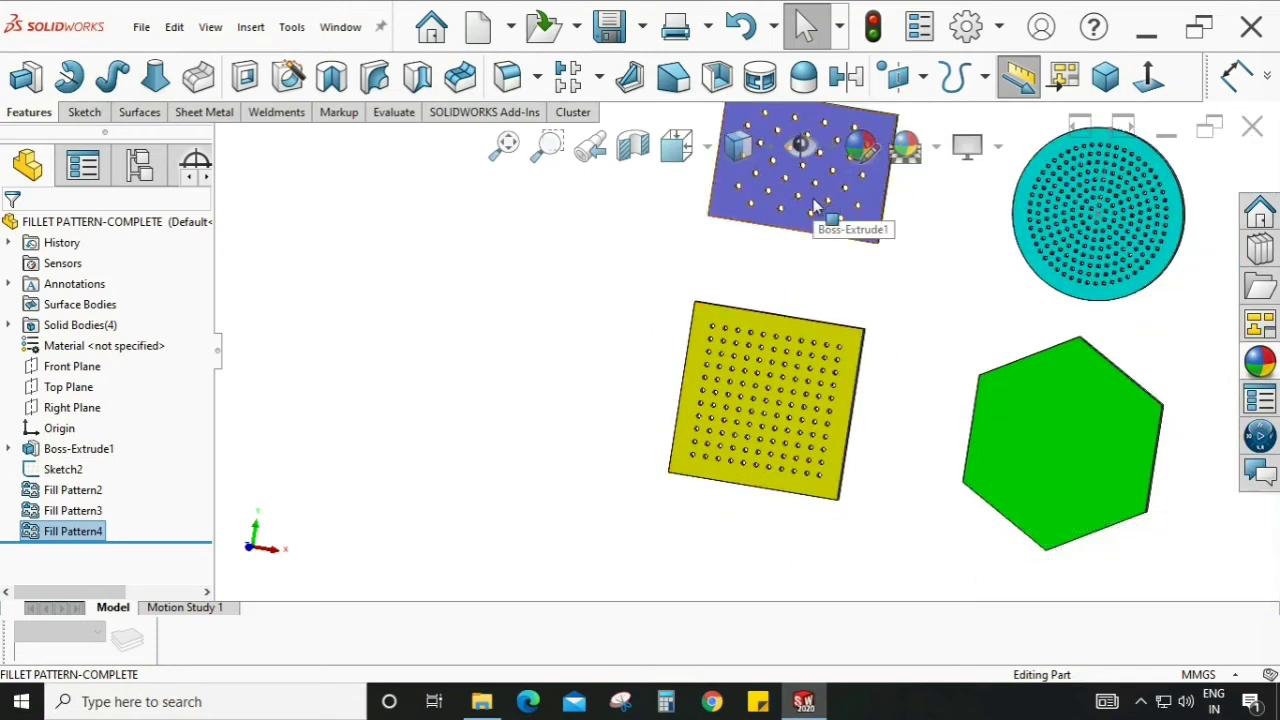
middle_drag(902, 378, 1097, 349)
middle_drag(651, 291, 791, 434)
middle_drag(711, 417, 735, 340)
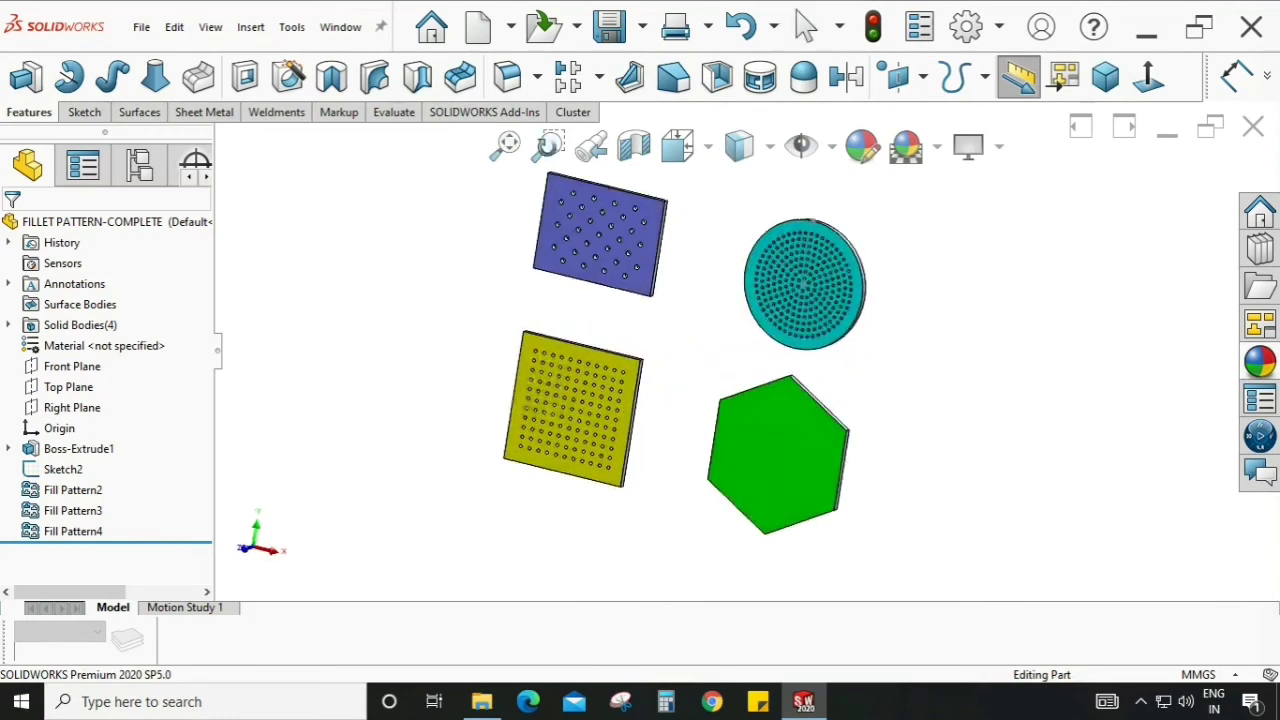
- Start a new Fill Pattern bounded by the green hexagon face, with 30 mm loop spacing
click(599, 77)
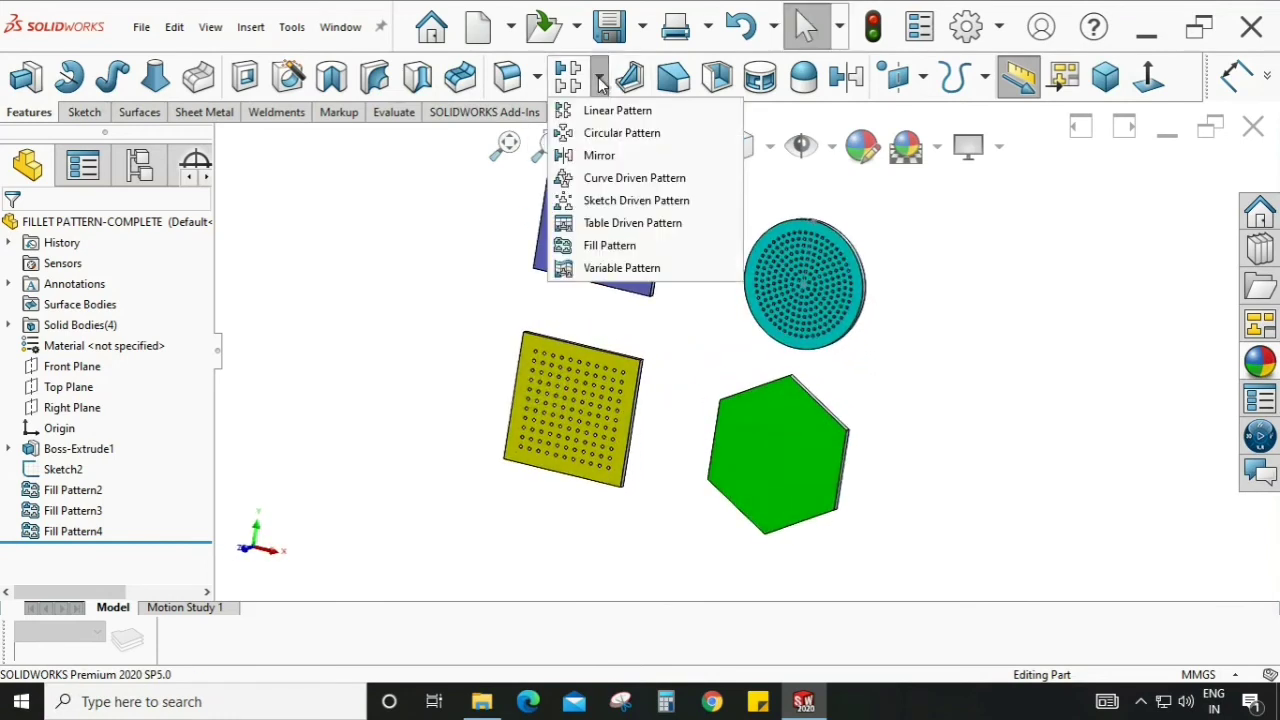
click(617, 246)
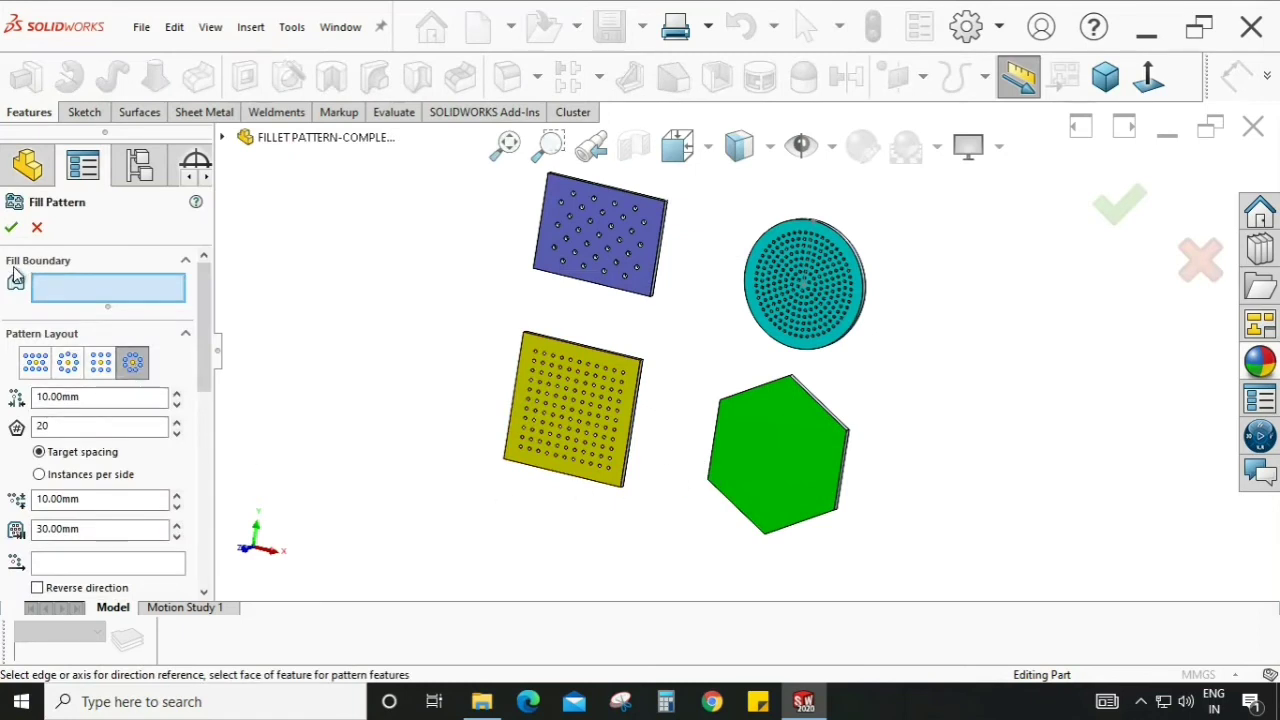
click(756, 503)
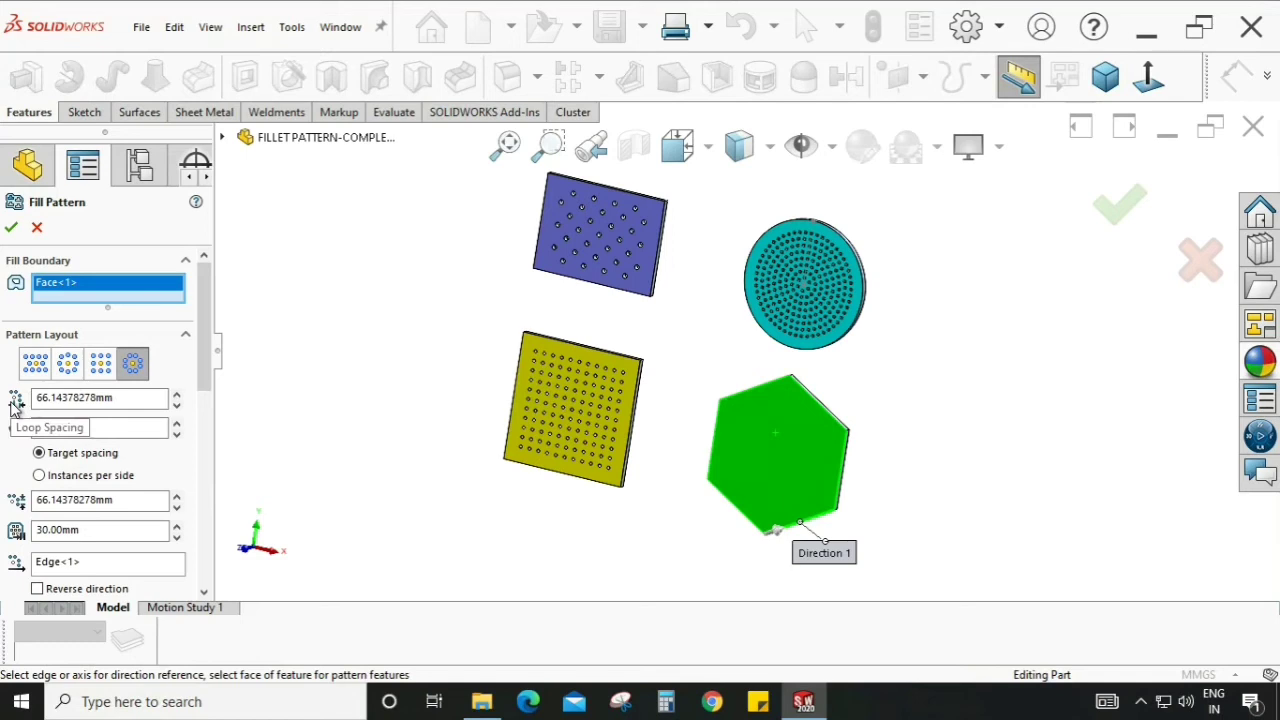
drag(118, 397, 12, 410)
text(30)
key(Return)
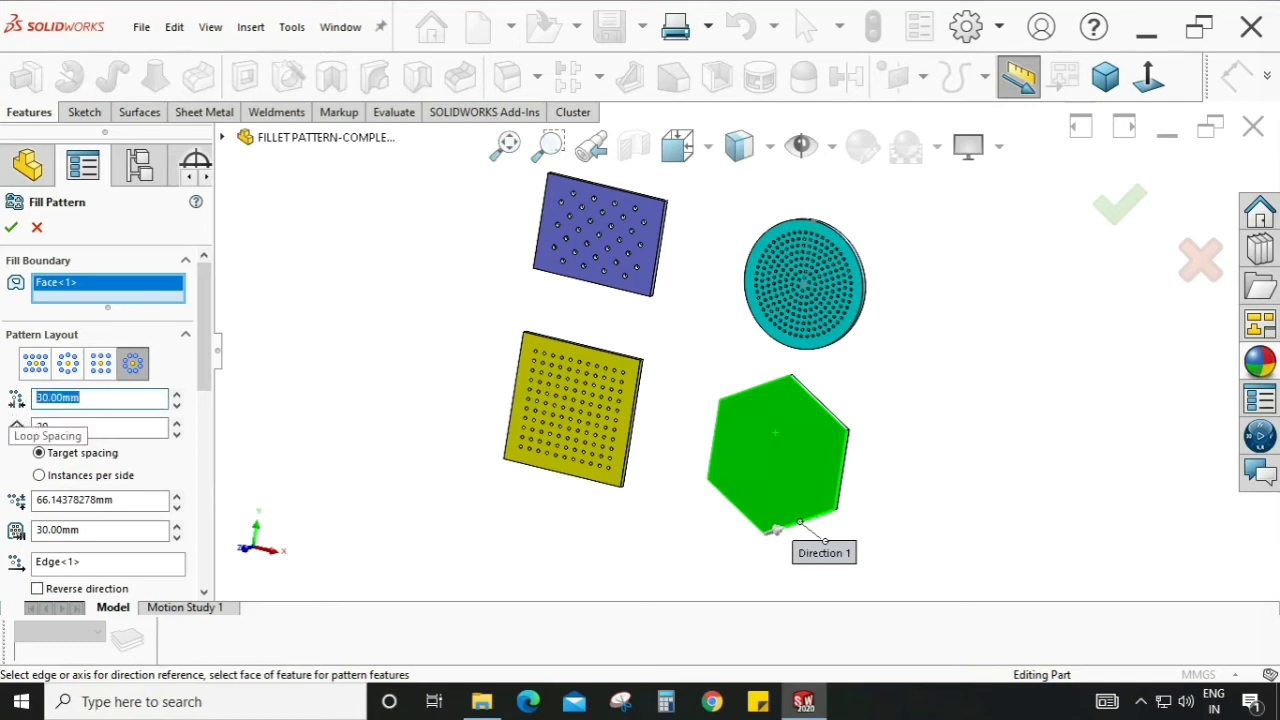
- Set the polygon layout to 6 sides with 30 mm instance spacing
click(131, 457)
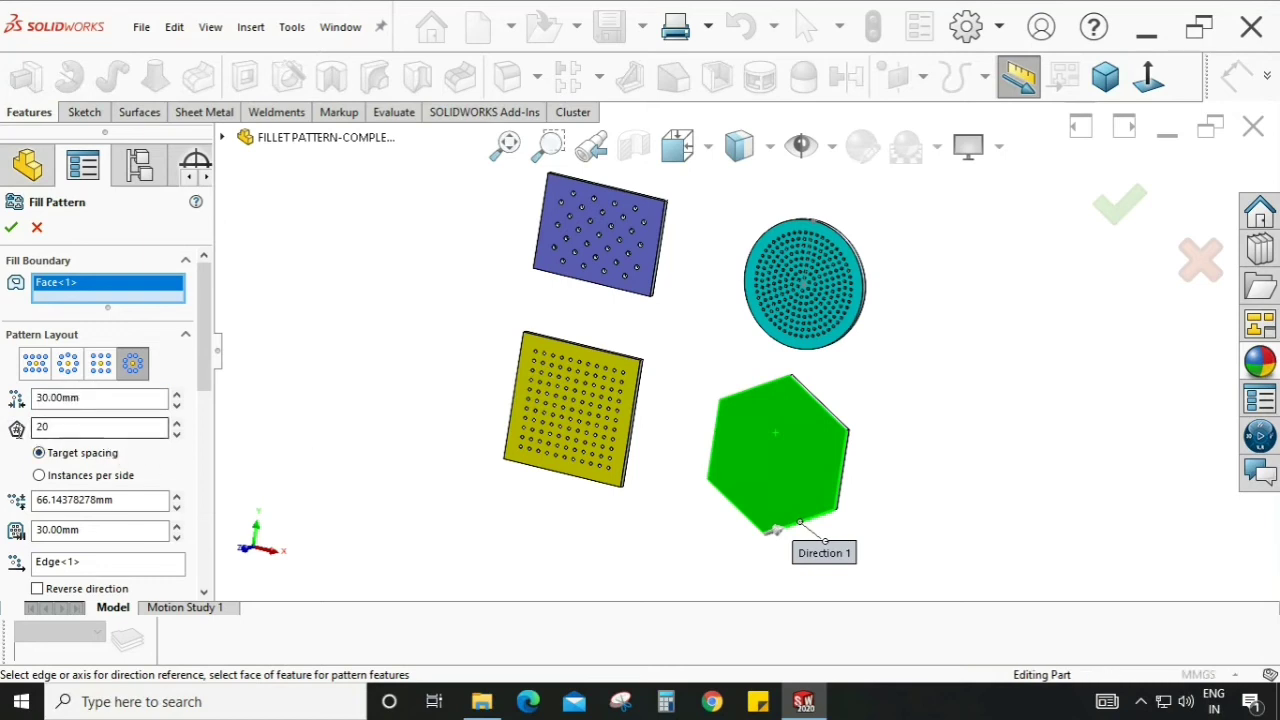
click(73, 427)
key(Return)
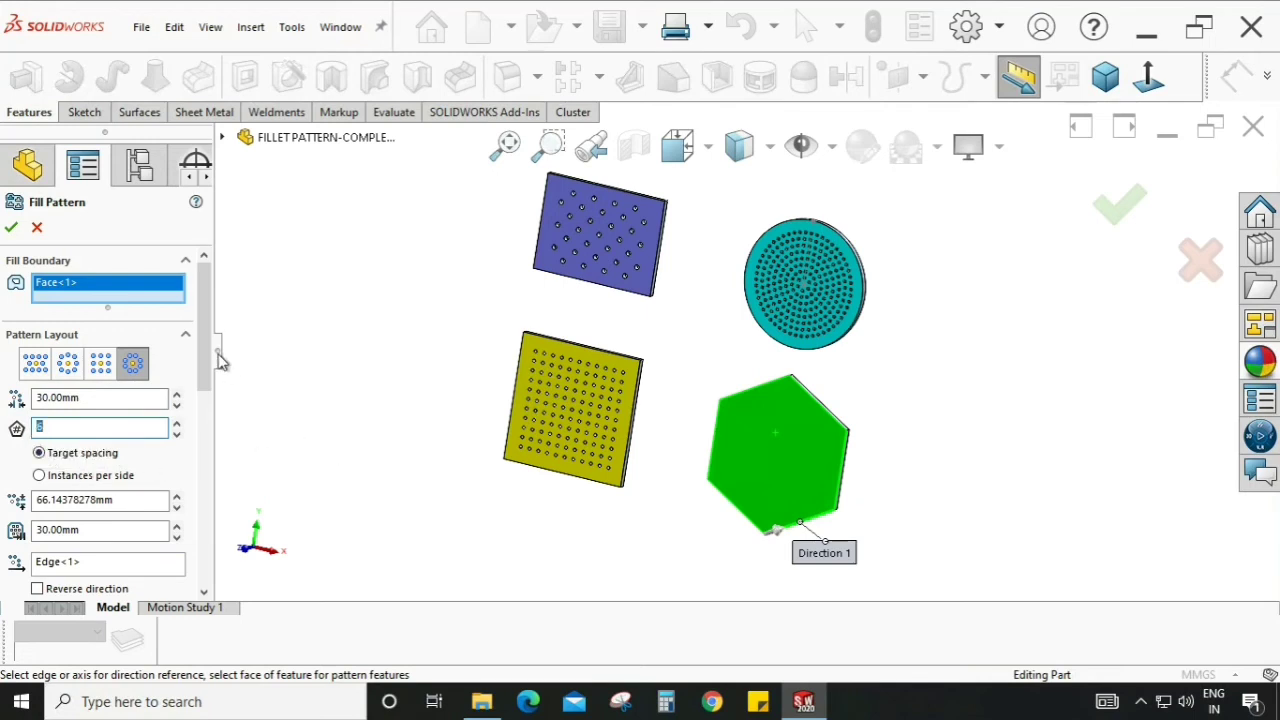
scroll(201, 368, down, 2)
click(127, 417)
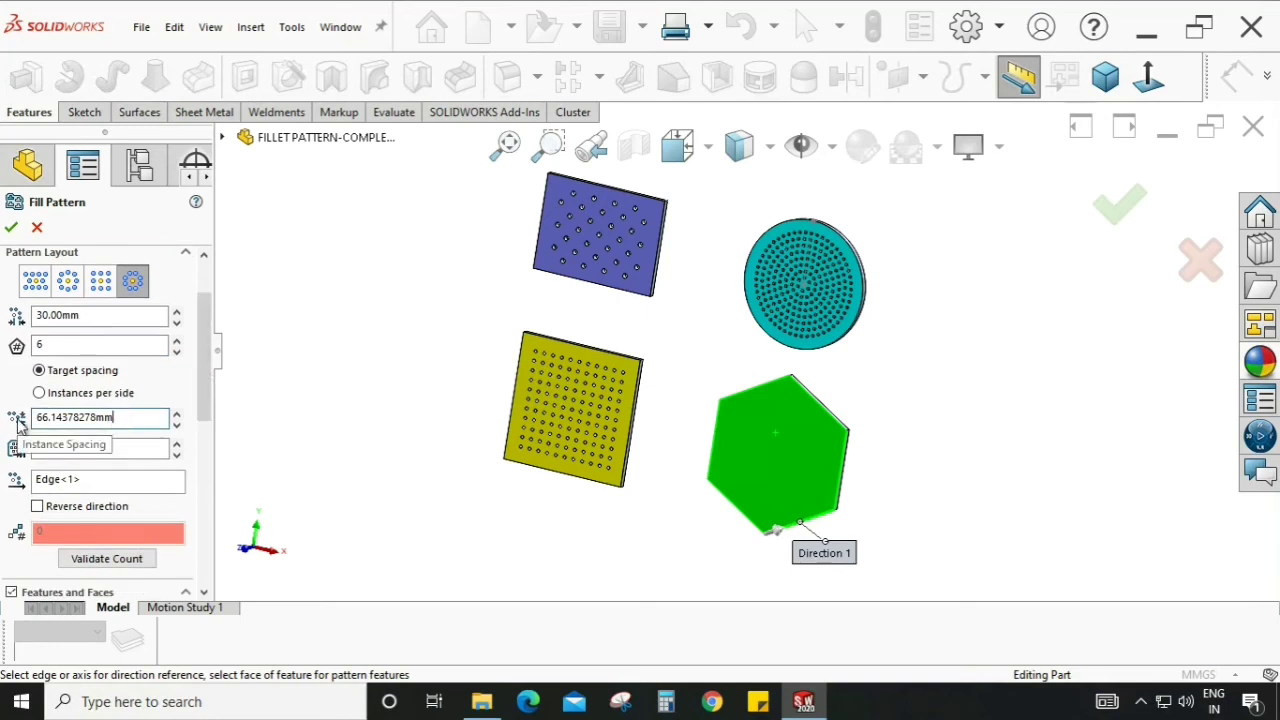
drag(137, 417, 16, 420)
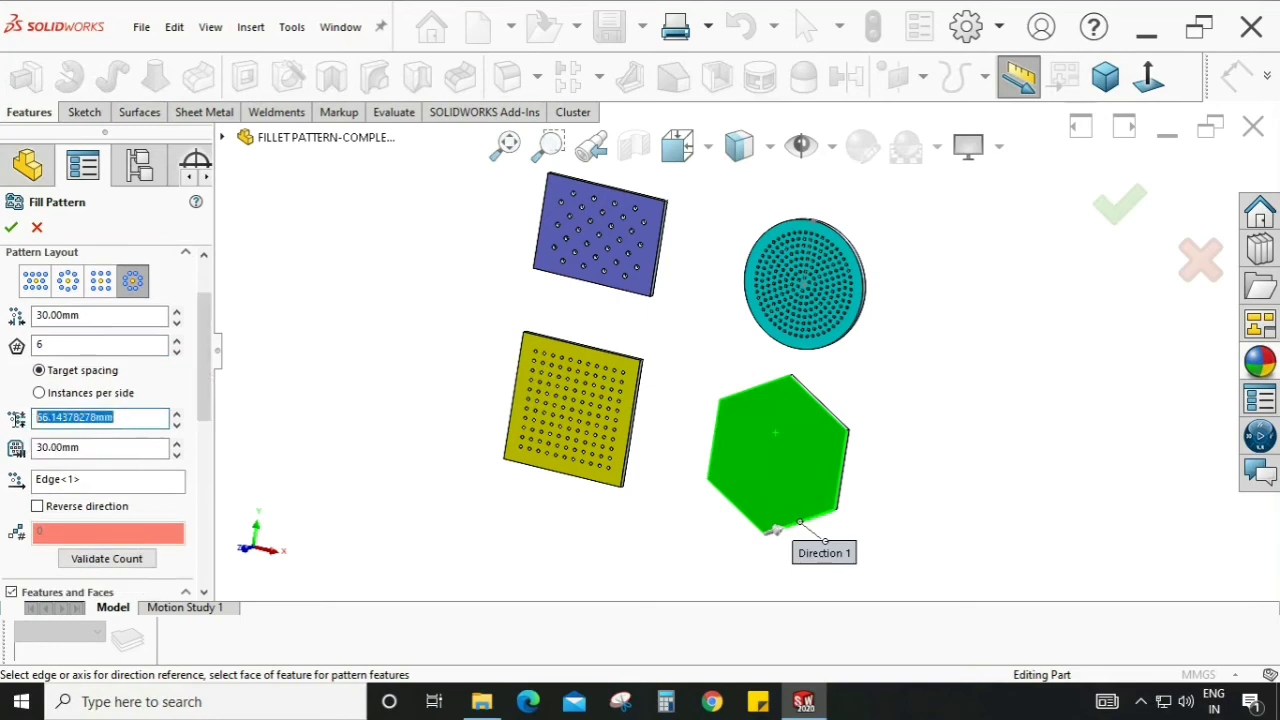
text(30)
key(Return)
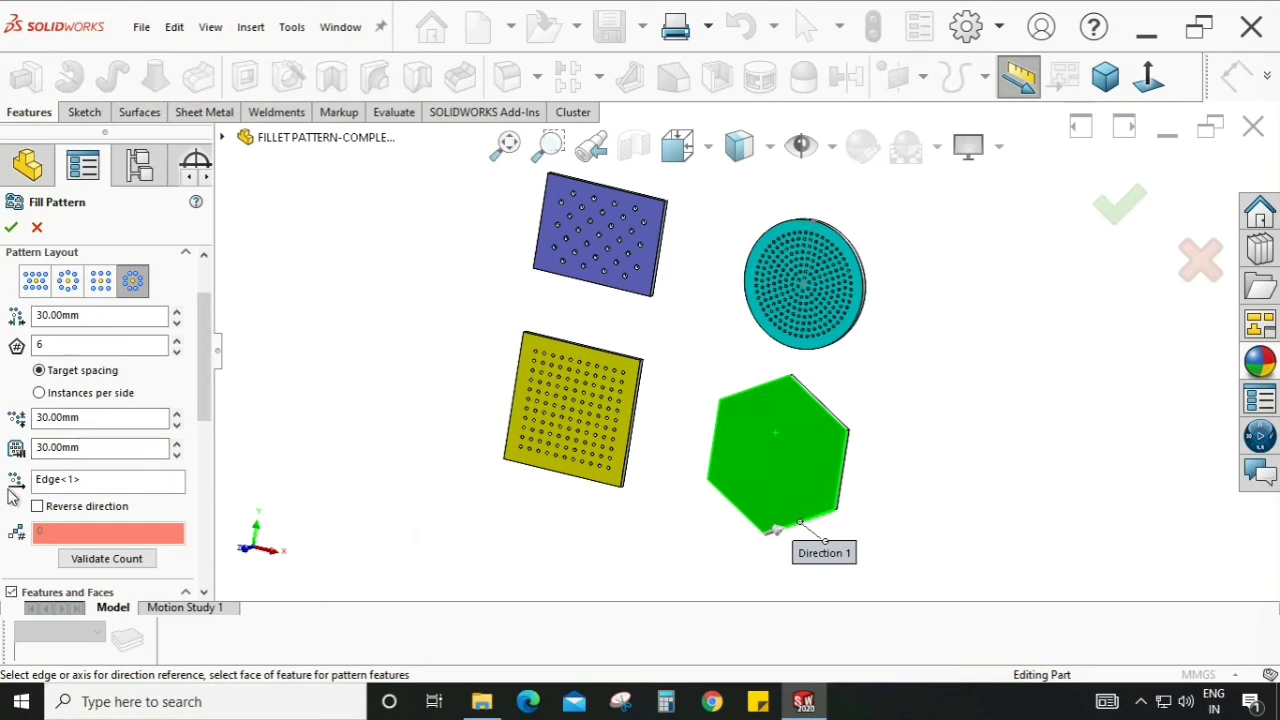
scroll(743, 540, down, 3)
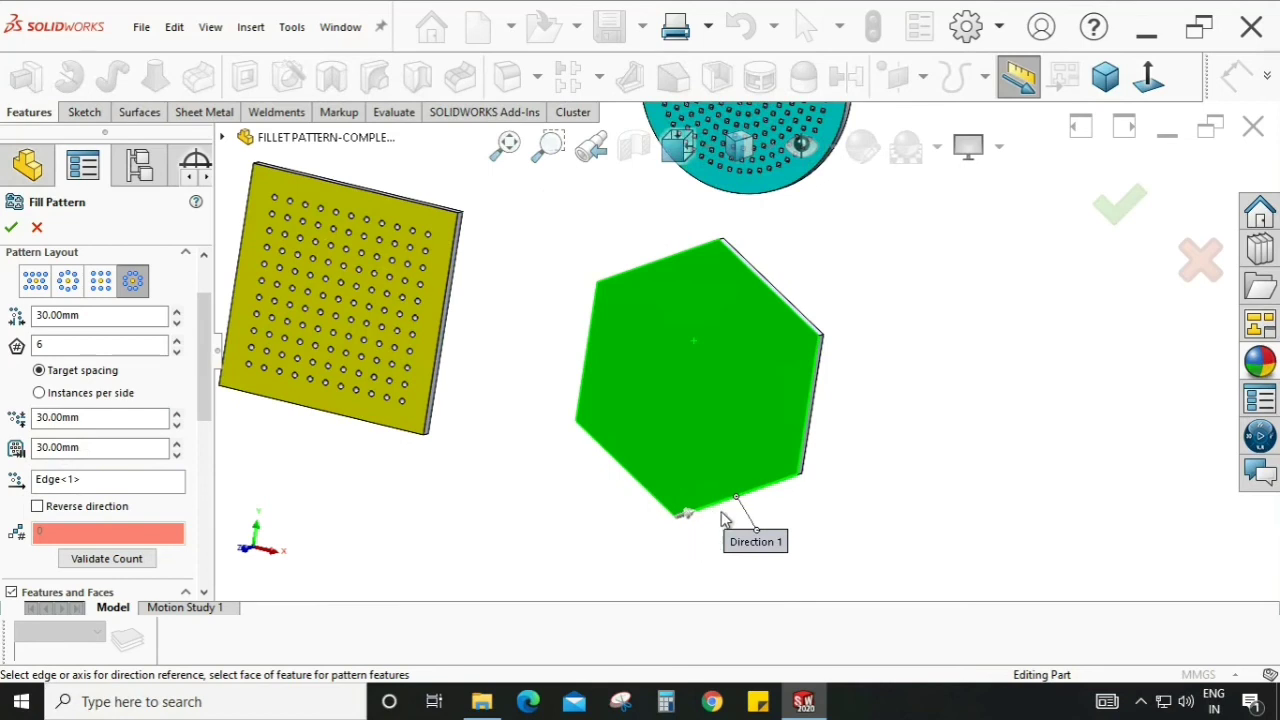
scroll(205, 405, down, 4)
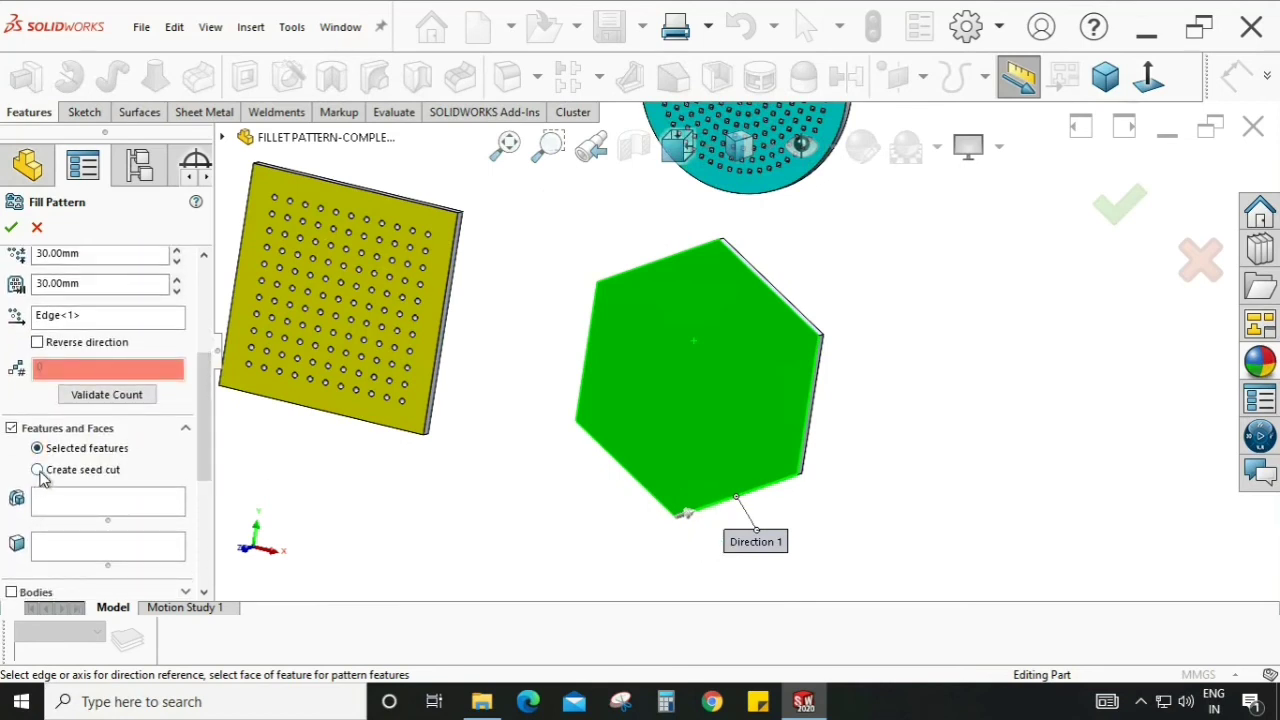
- Have the pattern create 10 mm circular seed-cut holes and accept the fill pattern
click(38, 470)
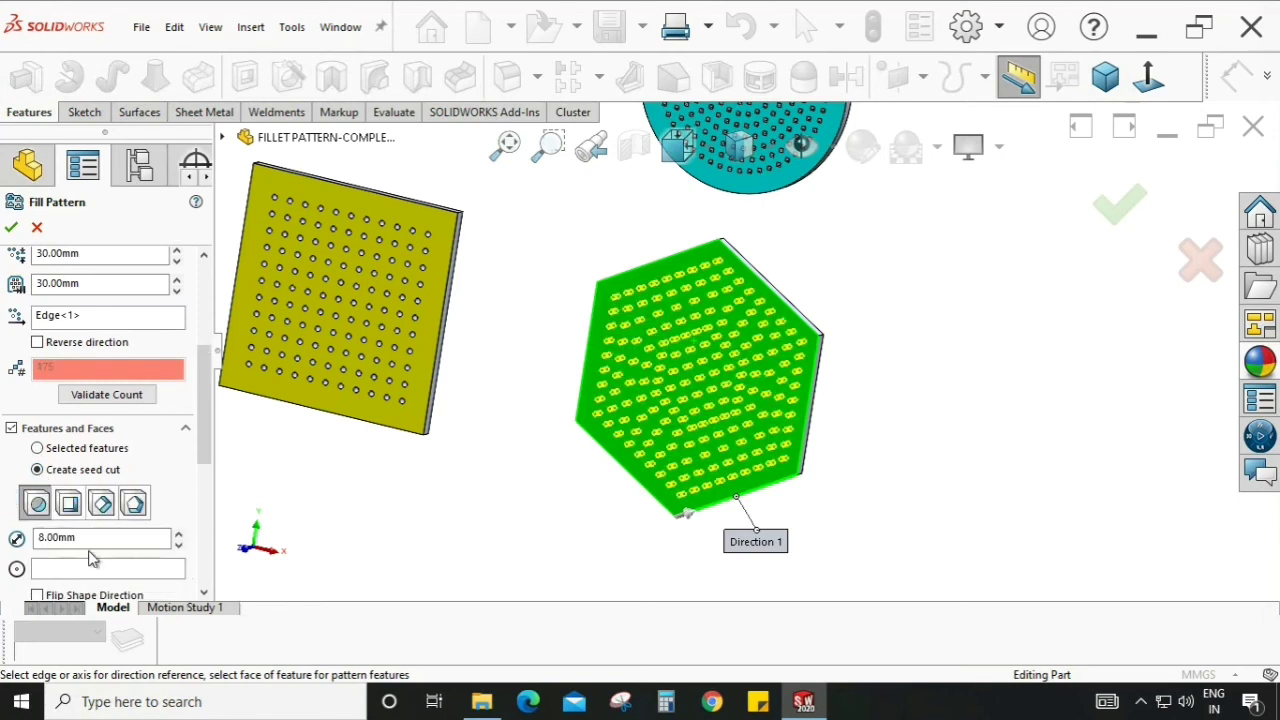
drag(83, 537, 15, 537)
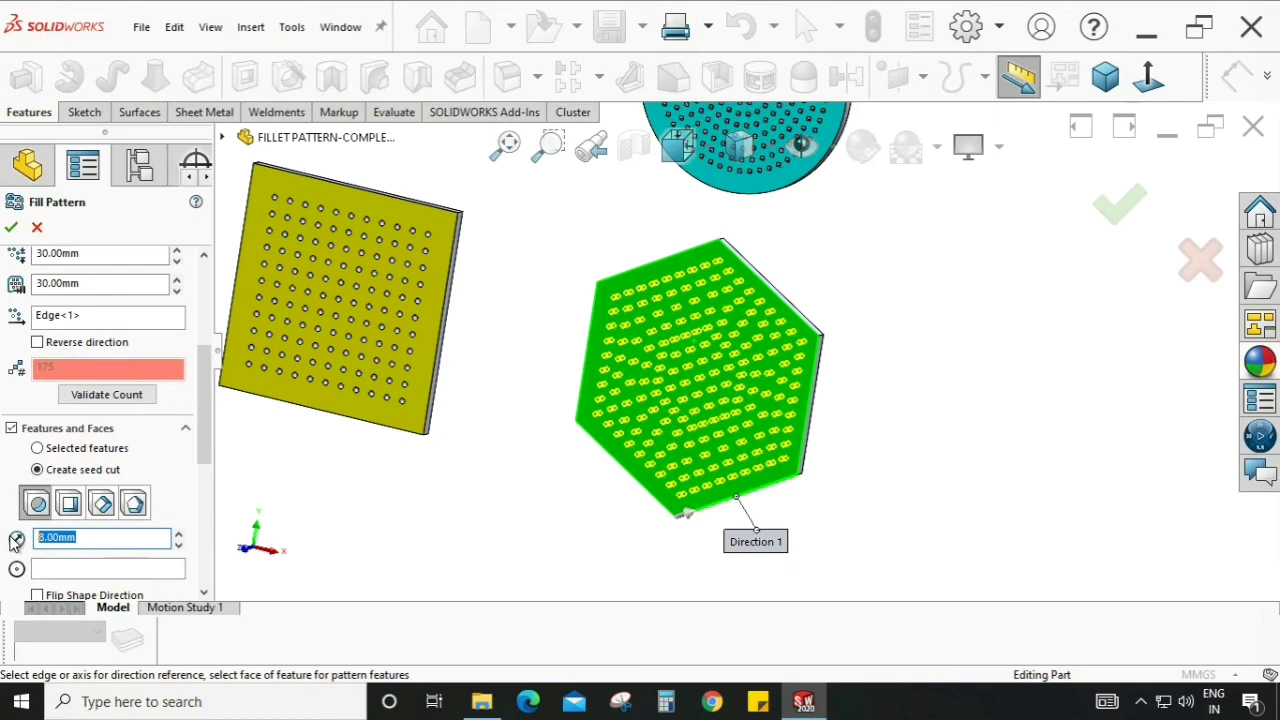
text(10)
key(Return)
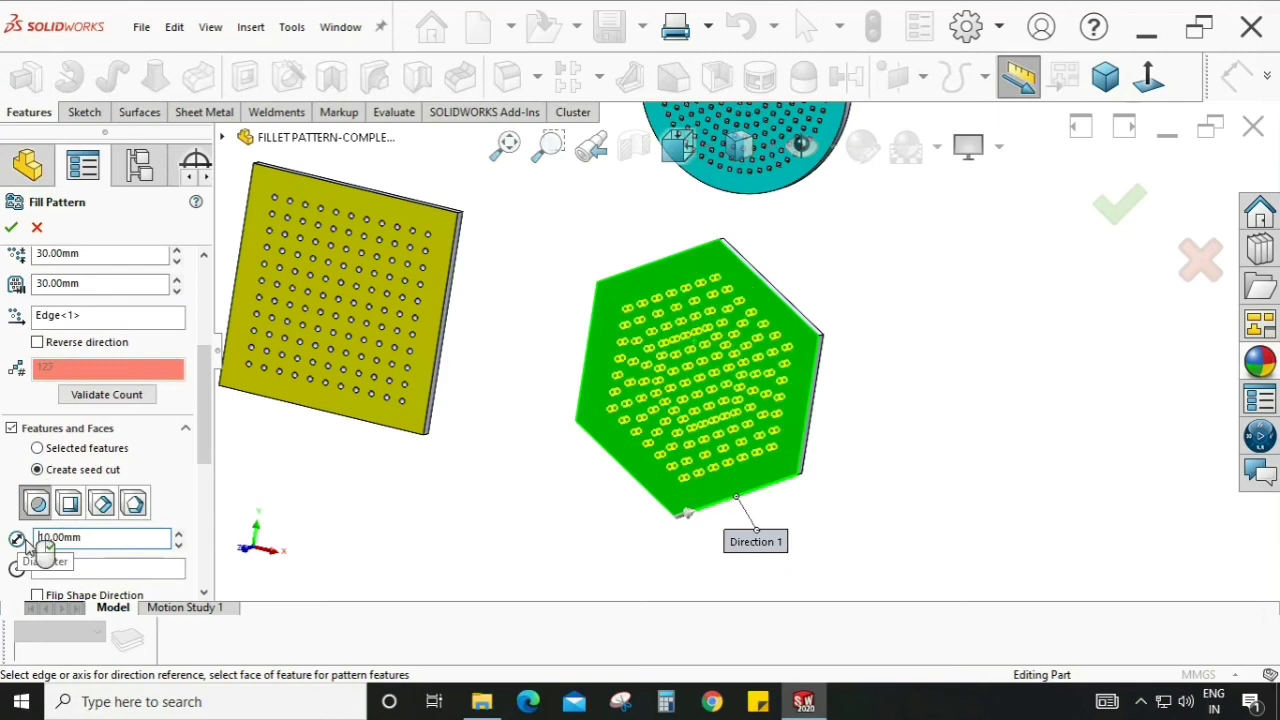
click(11, 227)
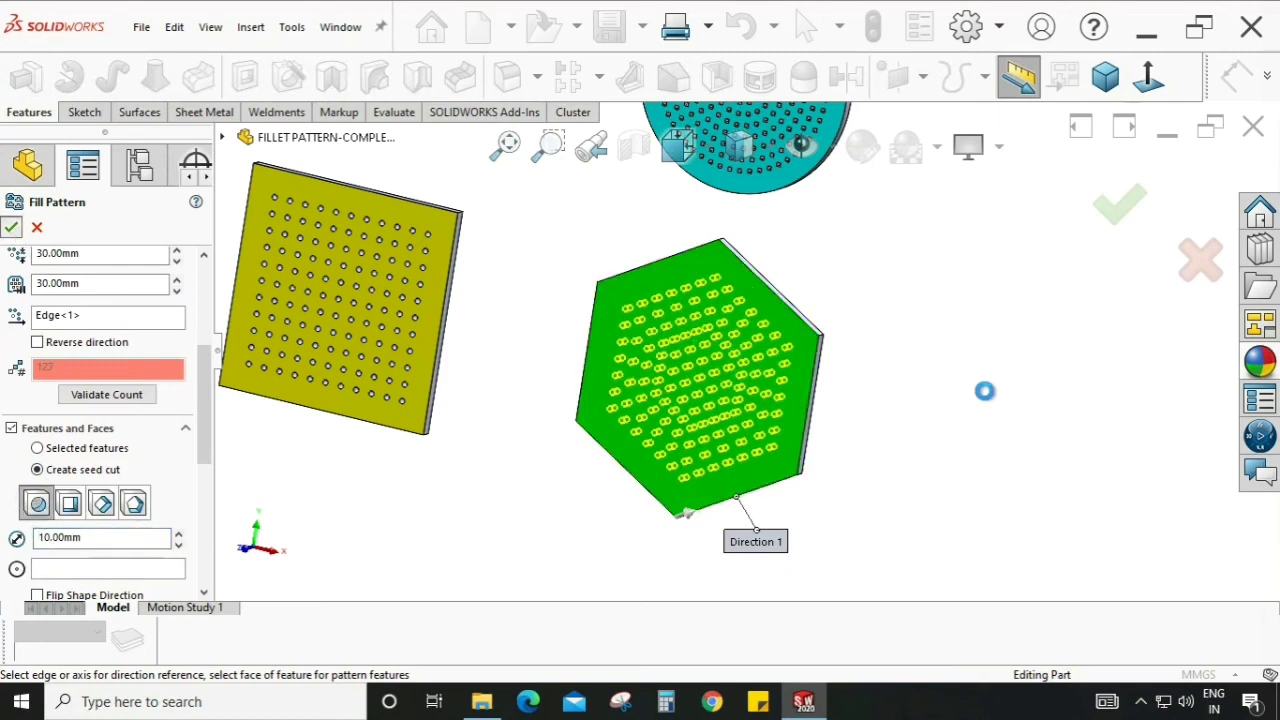
- View the hexagon plate Normal To, zoom out, and edit Fill Pattern6
key(ctrl+8)
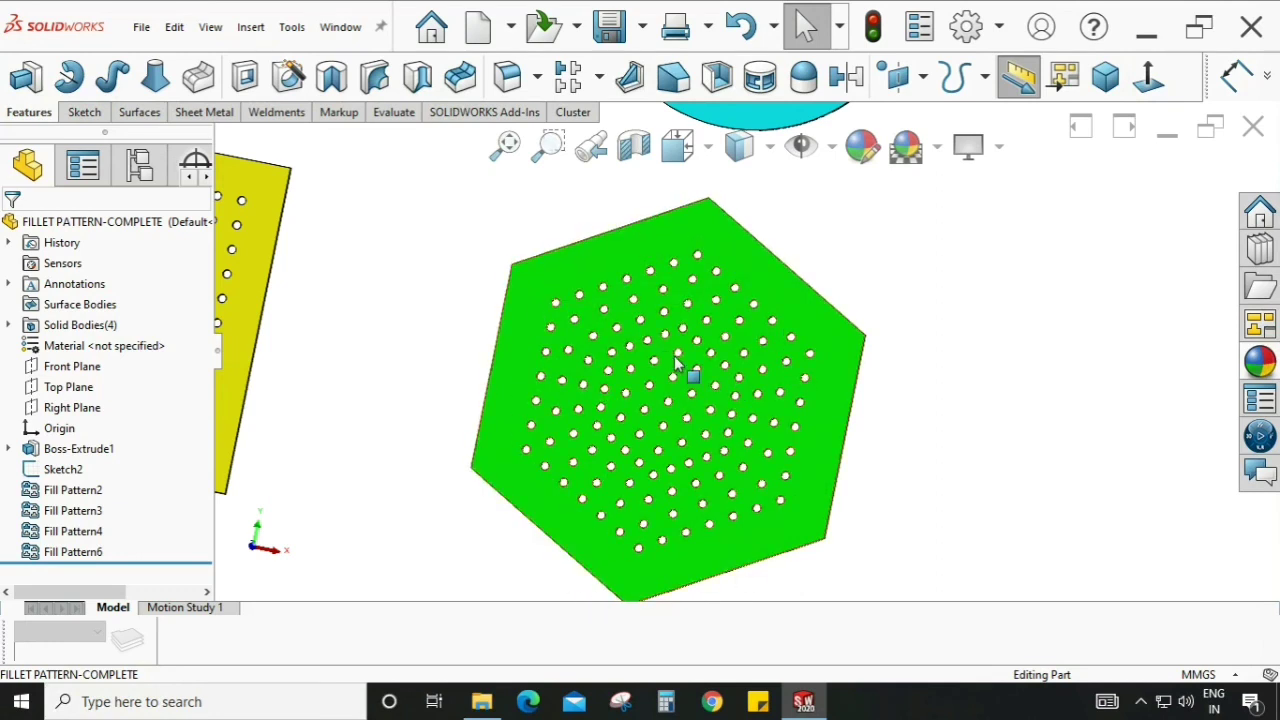
scroll(686, 366, up, 2)
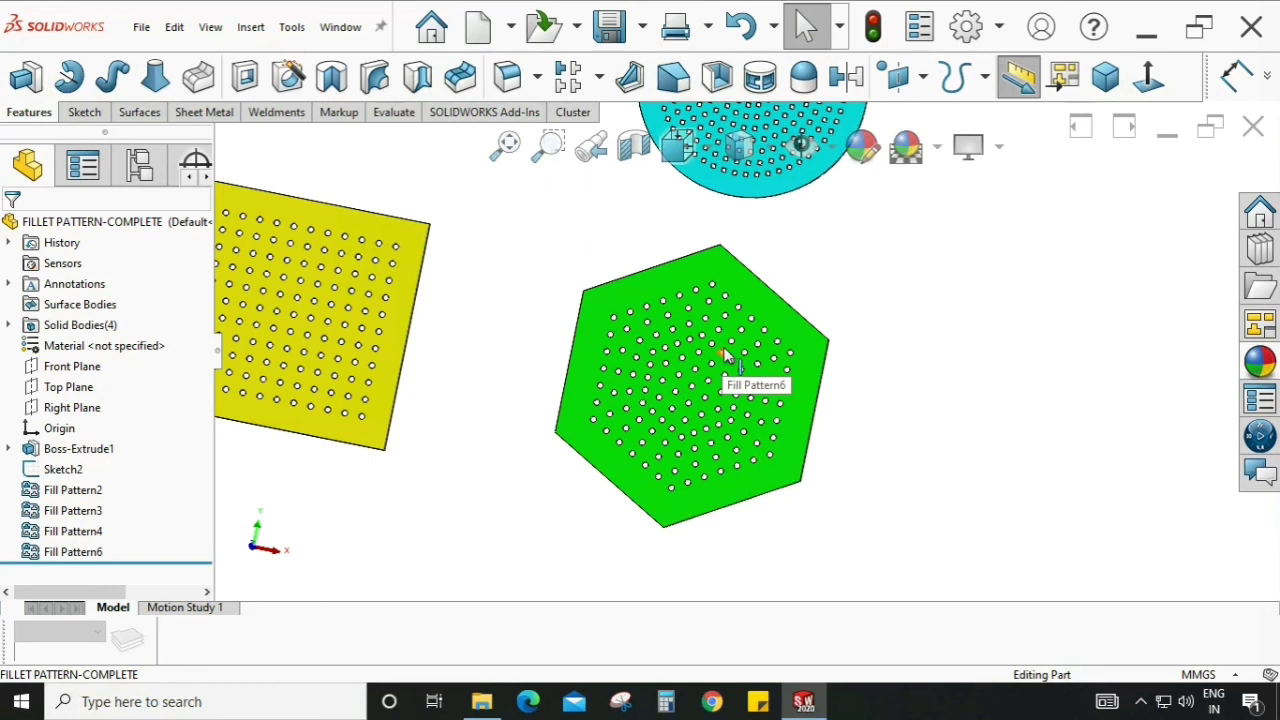
click(78, 552)
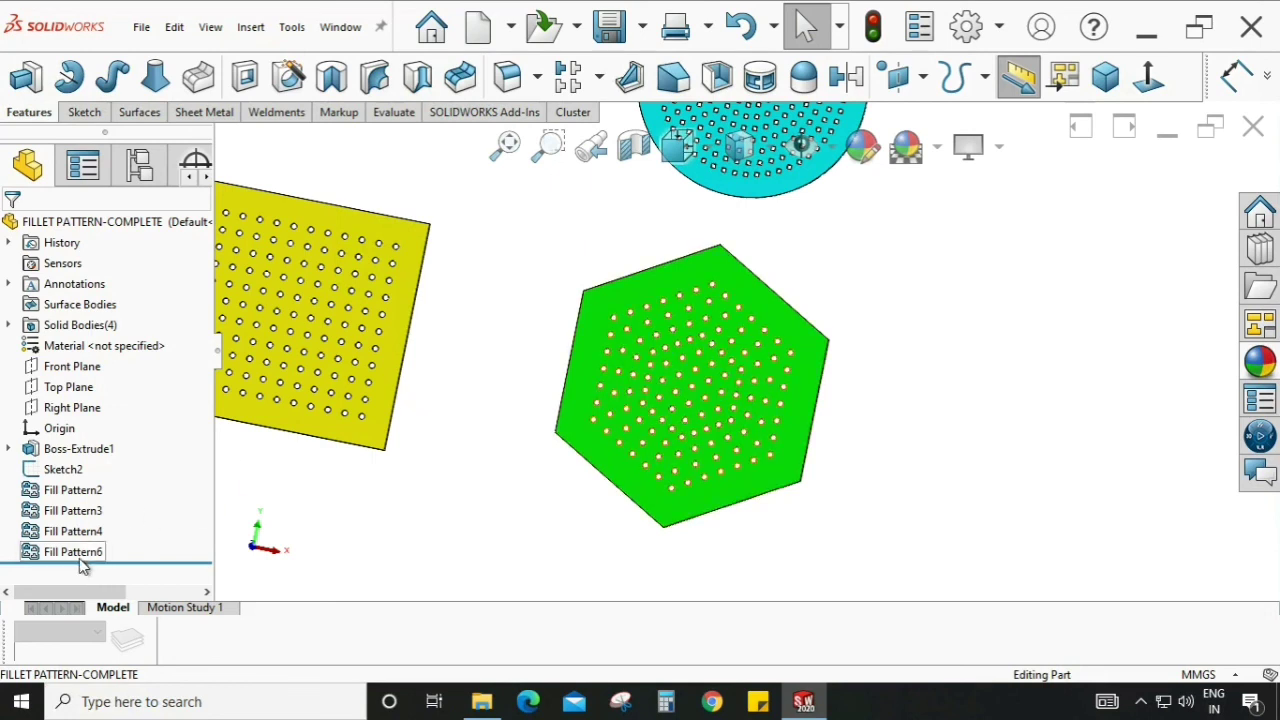
click(97, 501)
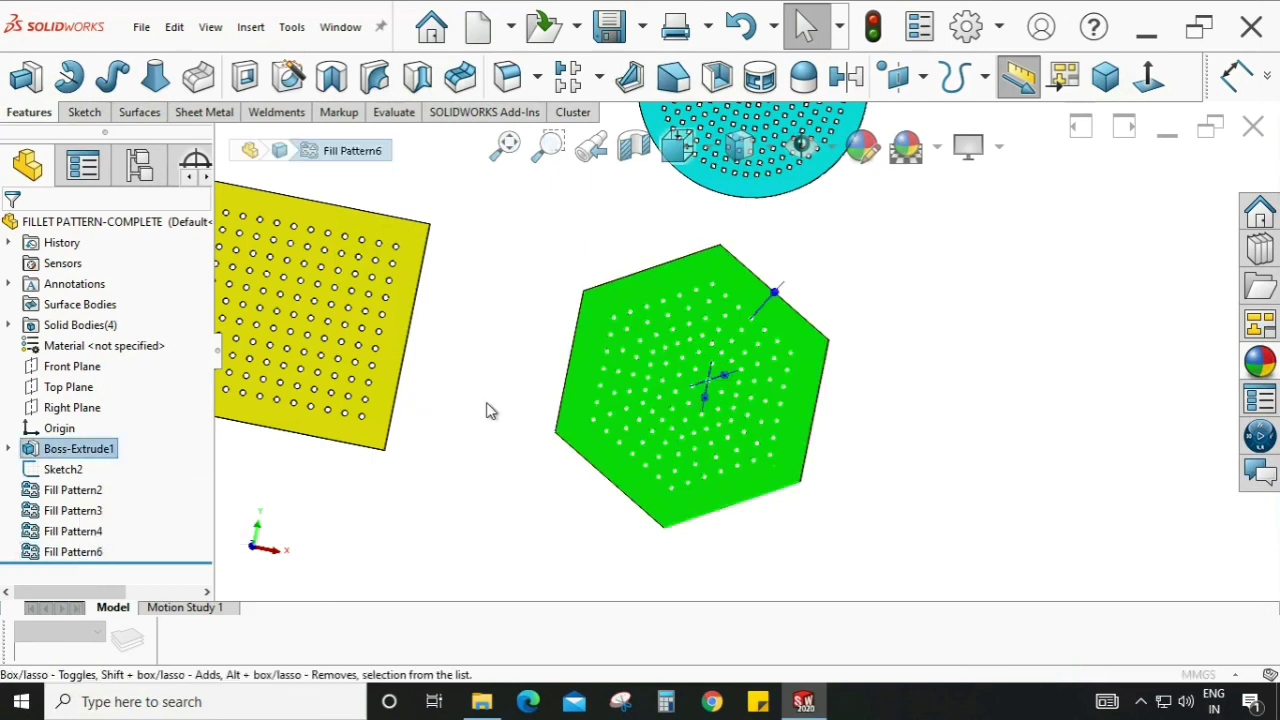
- Change Fill Pattern6's polygon sides from 6 to 8 and accept the edit
click(63, 427)
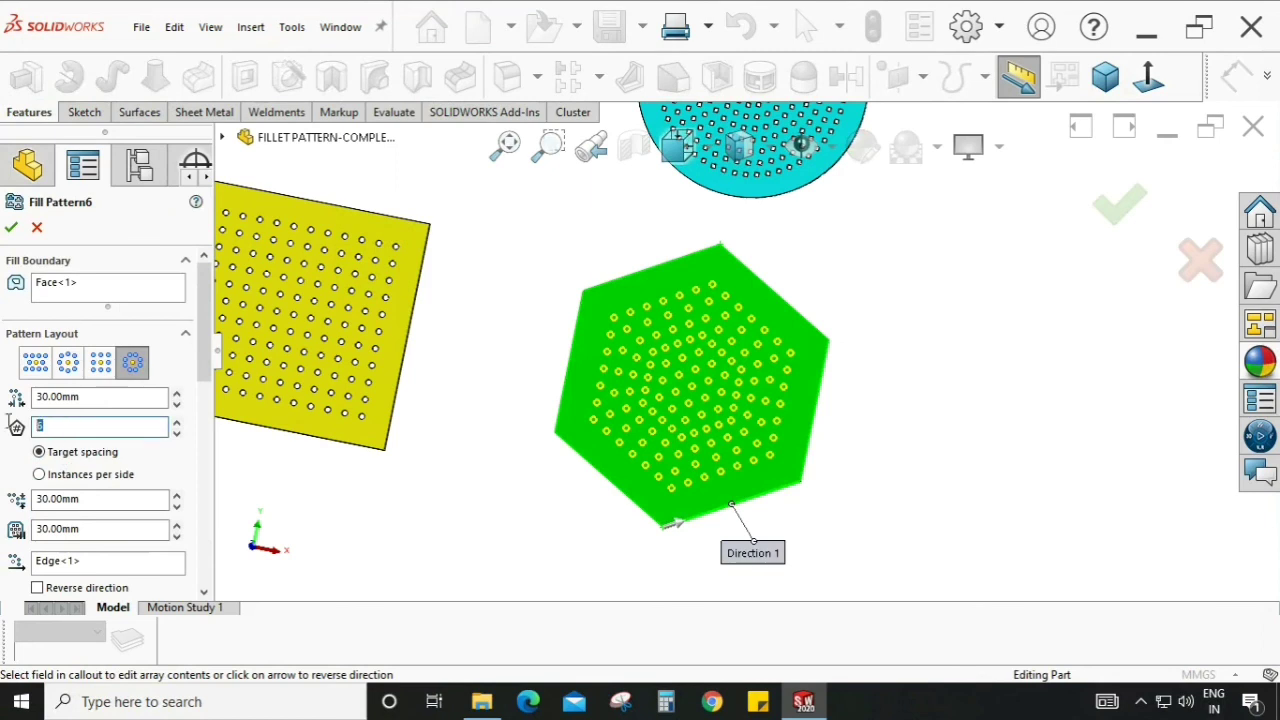
text(8)
double_click(80, 427)
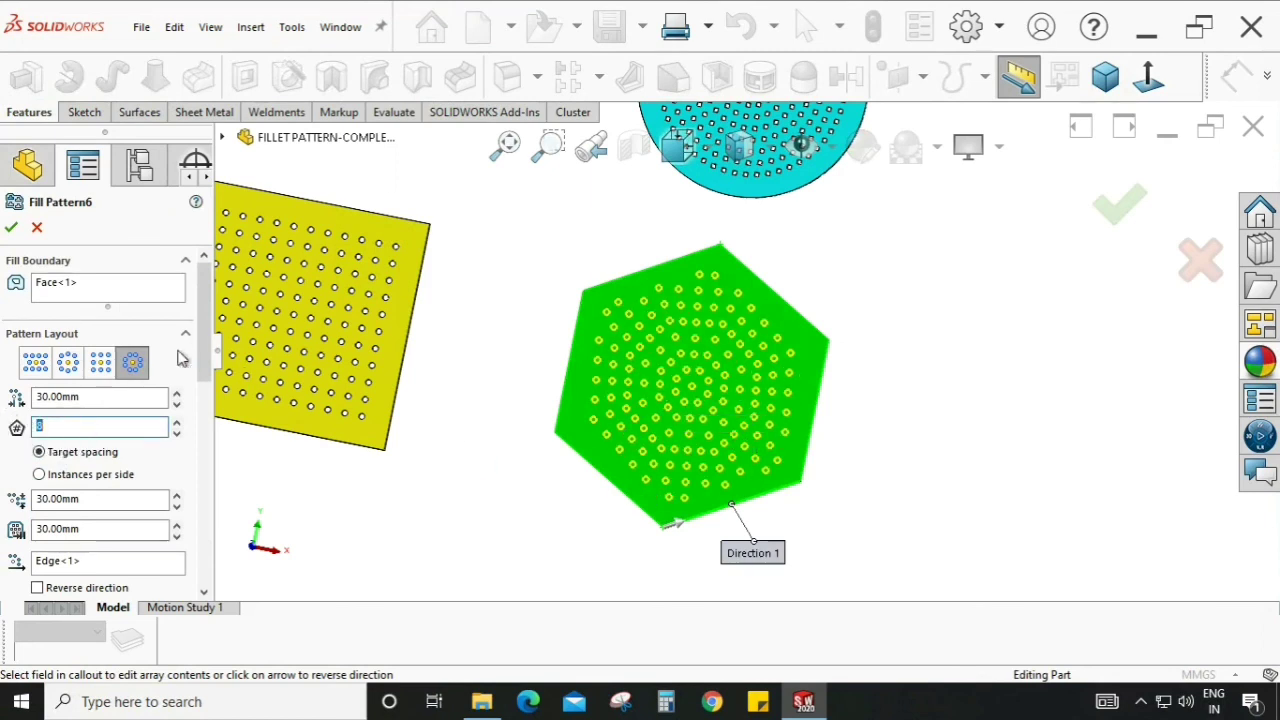
click(11, 233)
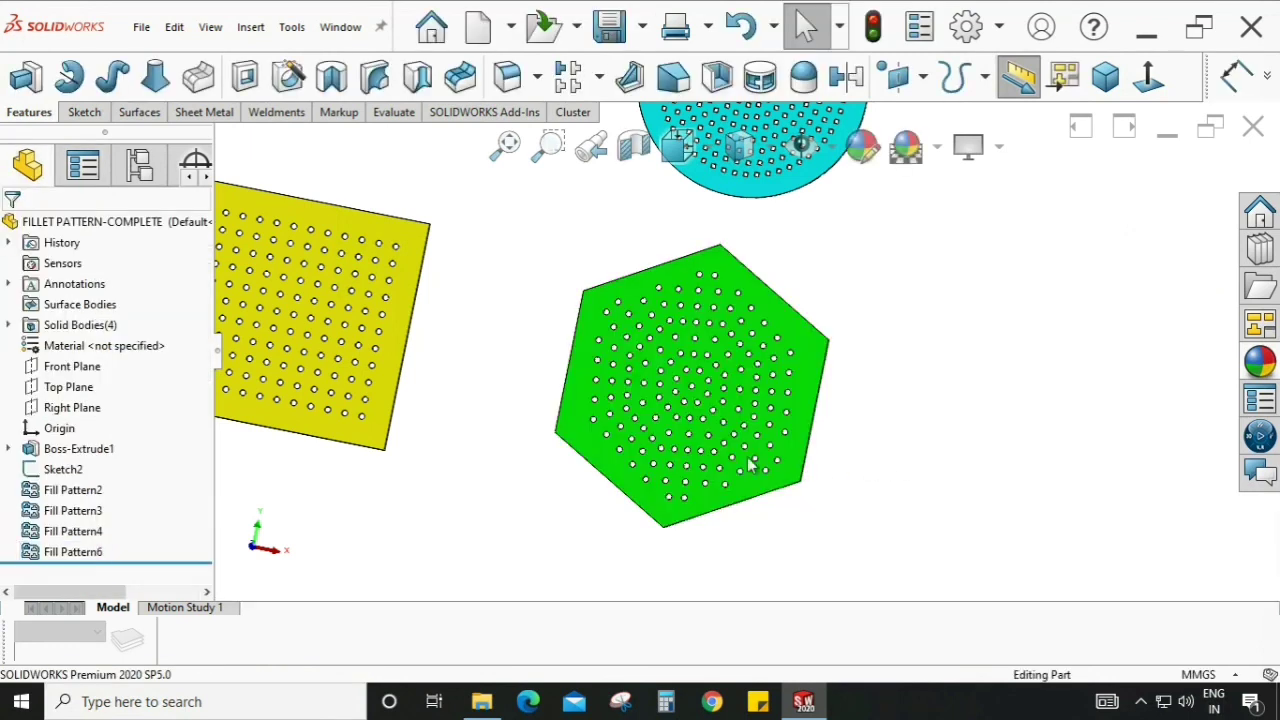
- Rebuild the model with Ctrl+B and zoom in on the perforated hexagon plate
scroll(672, 490, down, 2)
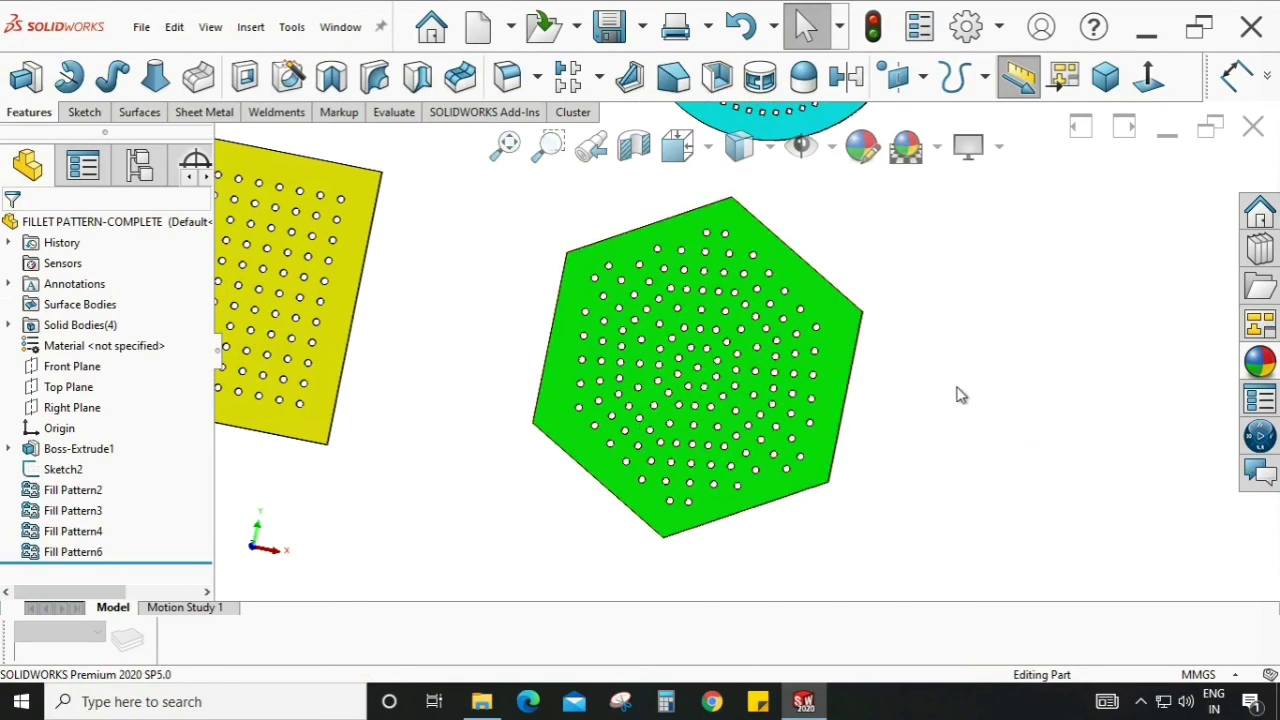
key(ctrl+b)
scroll(766, 355, down, 4)
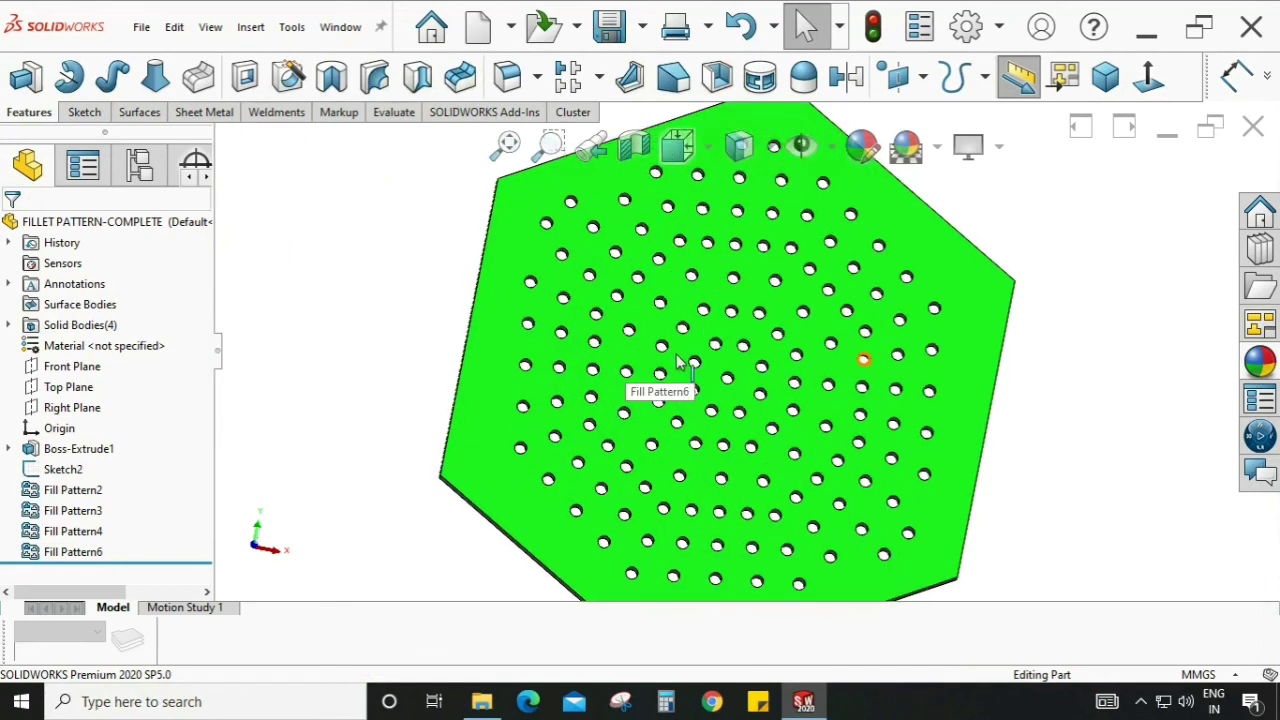